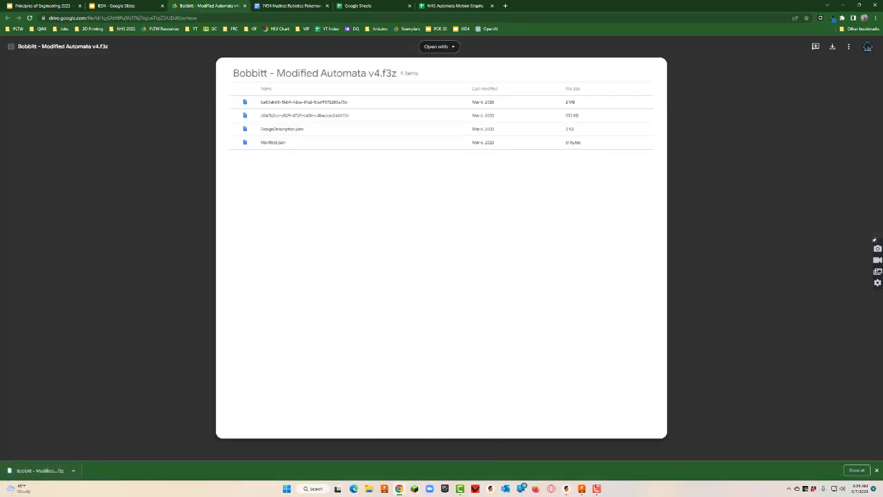
Step: Bring Fusion 360 back to the front, showing the Automata Testing folder
left_click(582, 488)
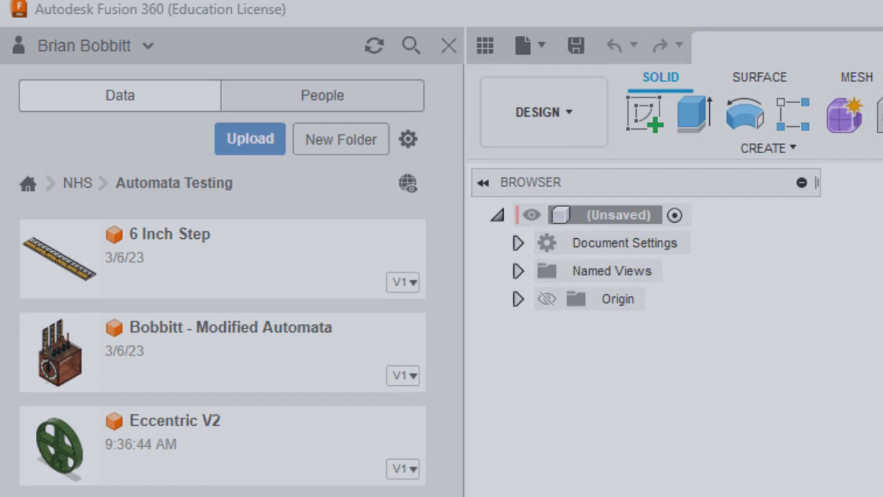
left_click(250, 140)
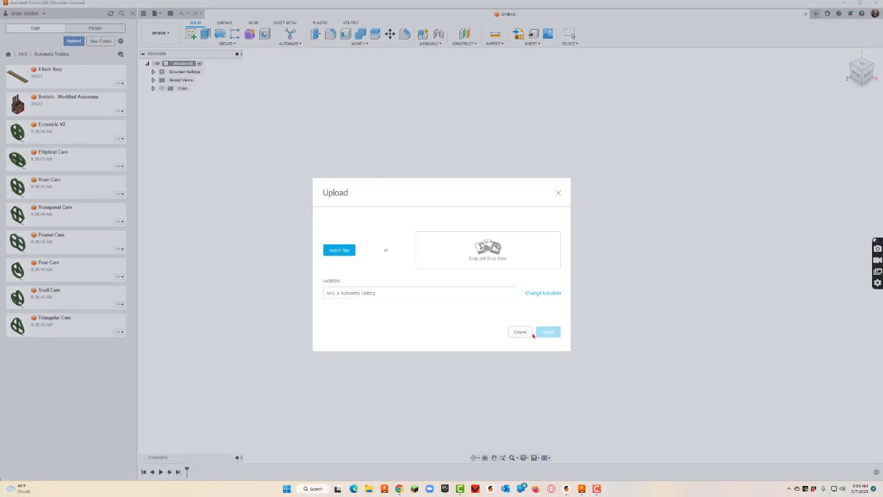
left_click(559, 193)
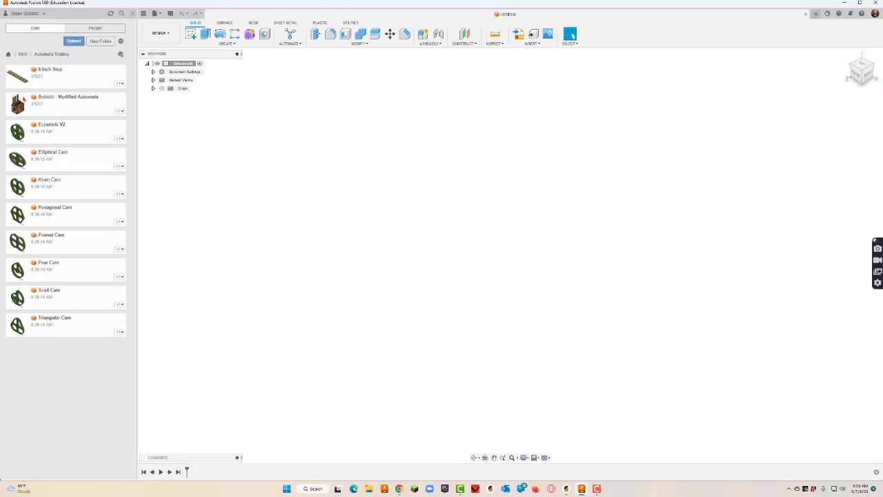
Step: Open the Modified Automata assembly and place the Eccentric V2 cam beside the box
double_click(80, 103)
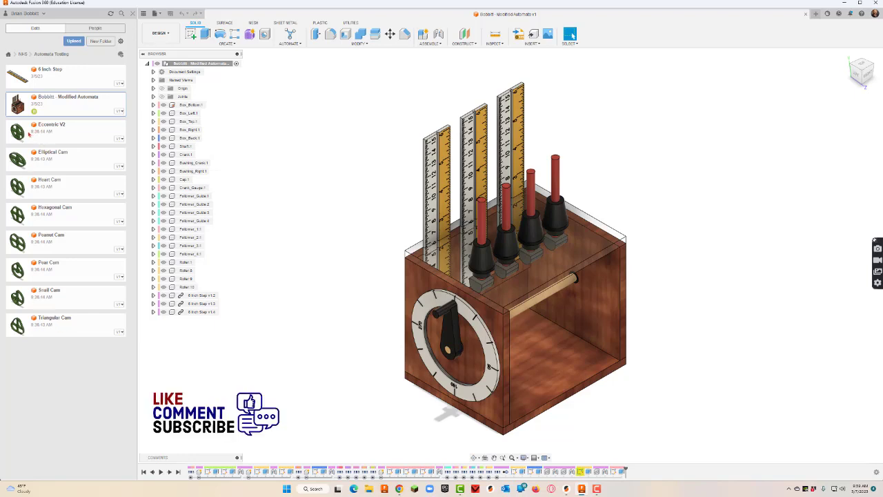
left_click_drag(36, 136, 291, 280)
left_click(843, 219)
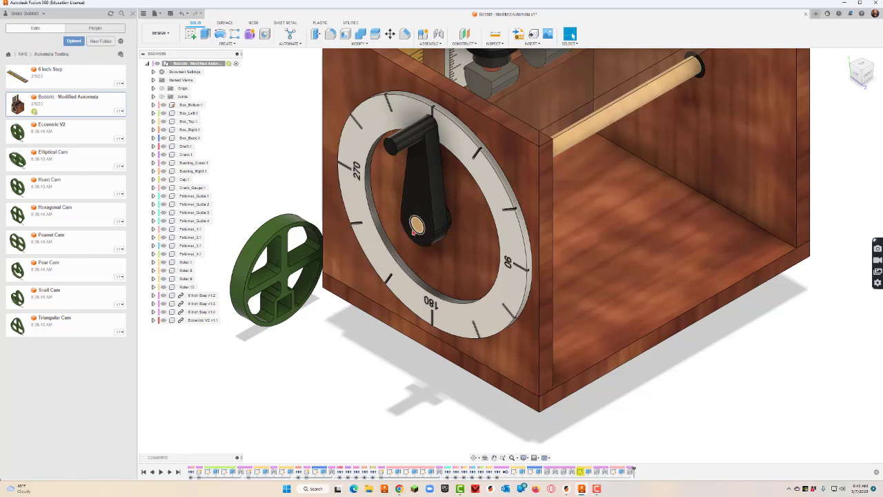
scroll(417, 228, "down", 3)
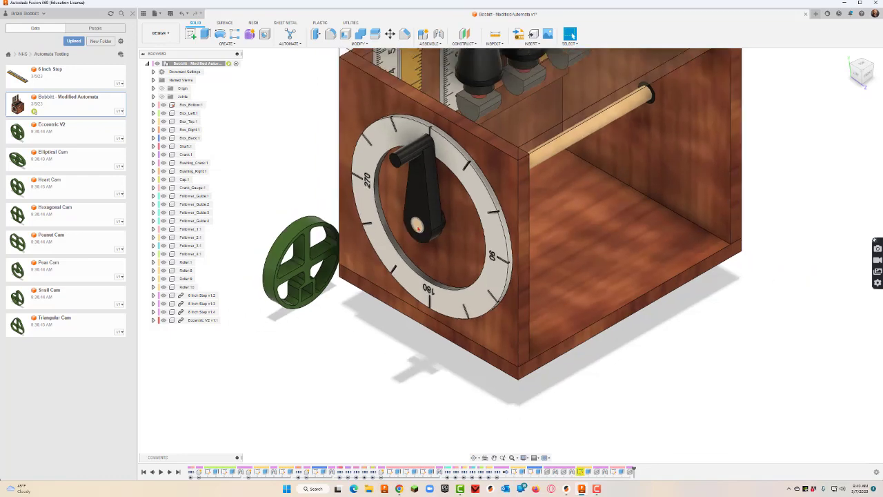
scroll(417, 228, "up", 2)
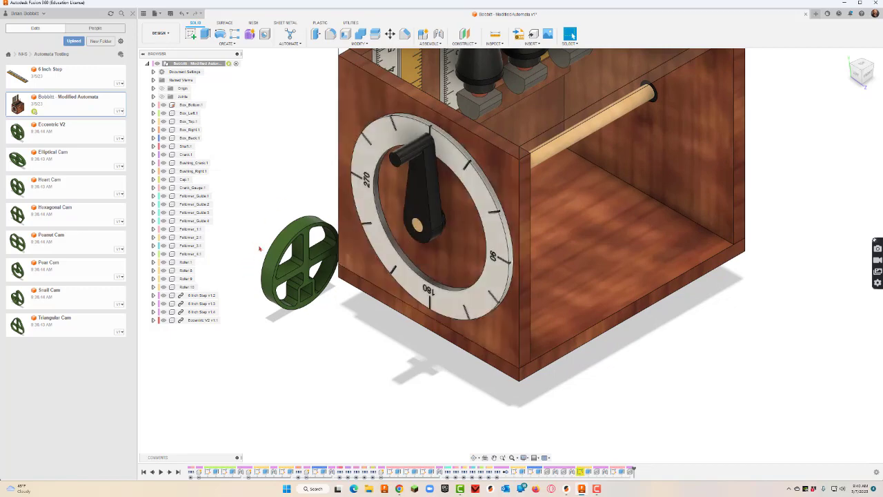
Step: Joint the cam's axle-hole center to the crank pin and turn it 180°
left_click(438, 35)
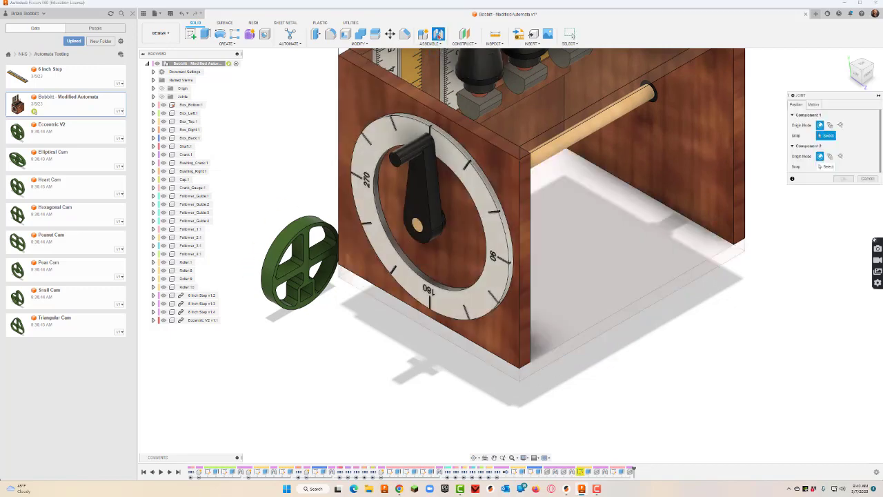
scroll(303, 300, "up", 3)
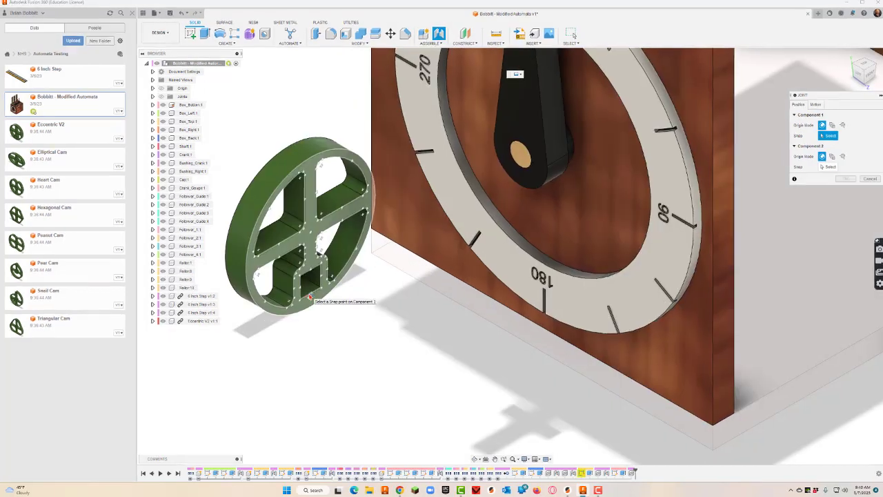
left_click(310, 298)
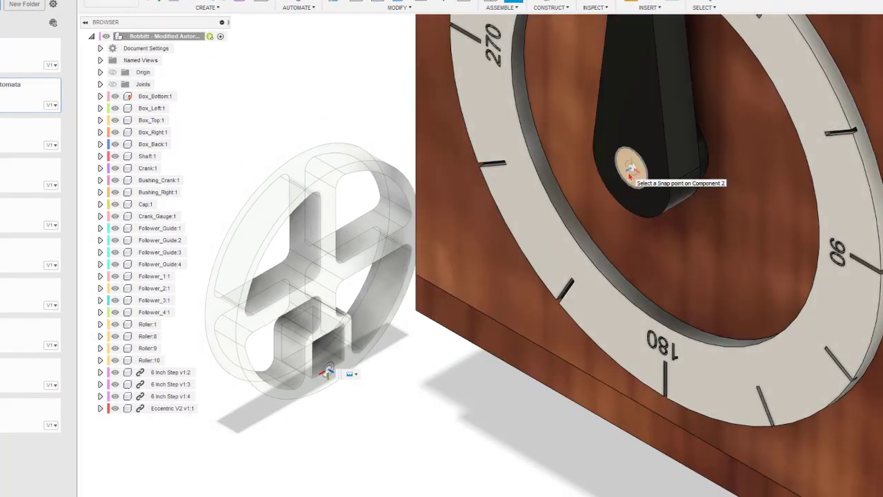
left_click(629, 177)
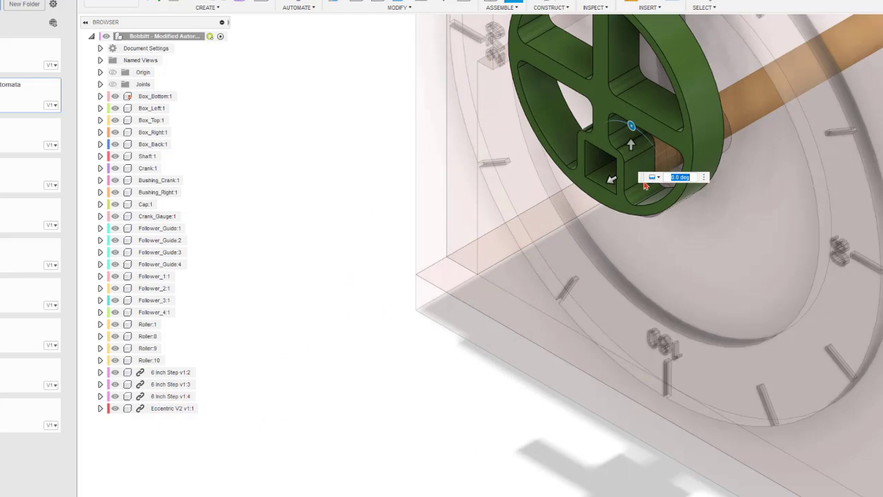
middle_click_drag(615, 453, 709, 184, "shift")
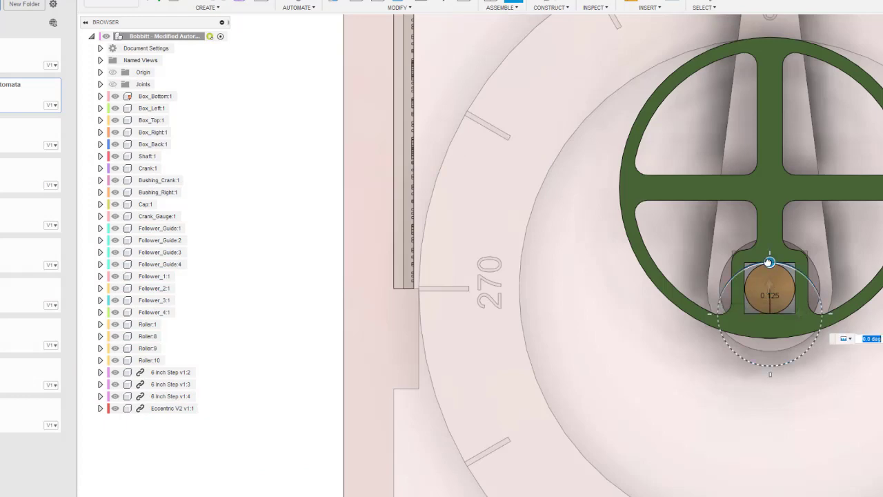
left_click_drag(757, 263, 592, 181)
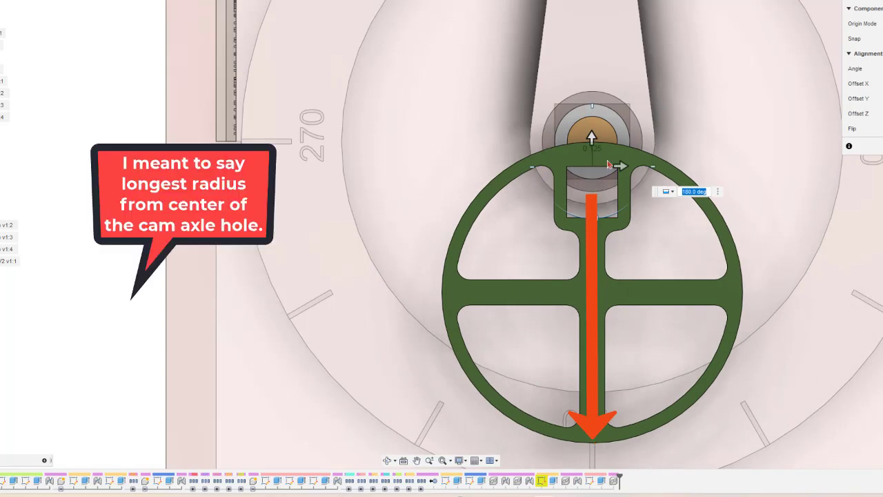
Step: Offset the cam 0.125 in vertically and 1.50 in along the shaft, then confirm the joint
left_click_drag(591, 136, 591, 92)
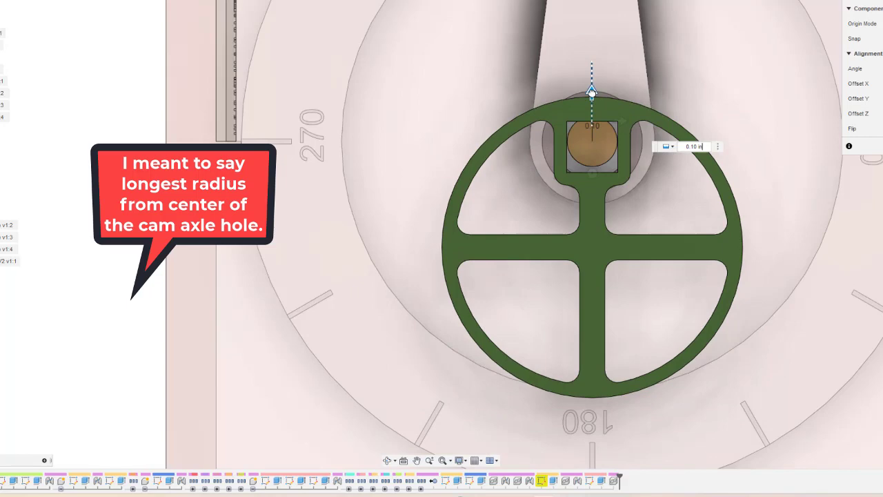
key("BackSpace")
type(".1")
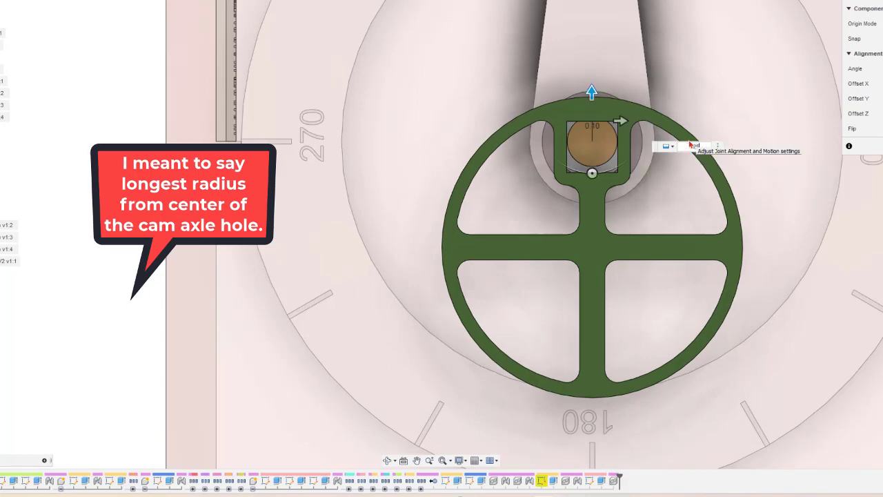
type("25")
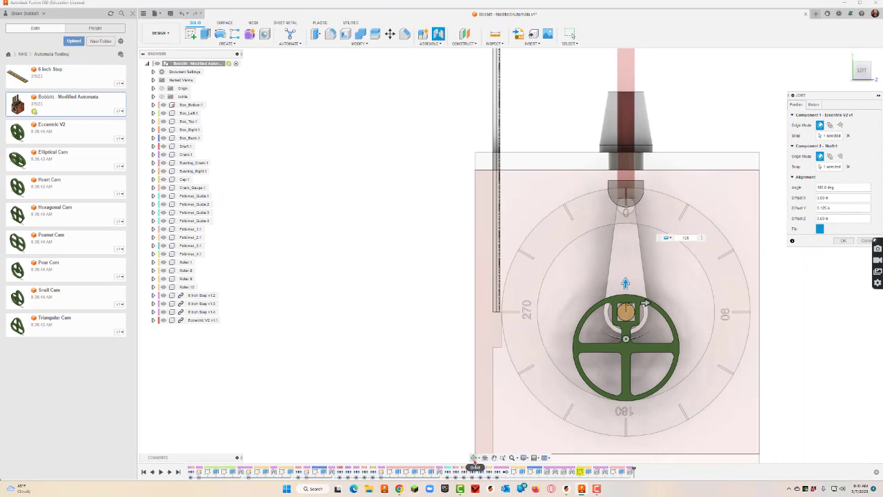
left_click(474, 458)
left_click_drag(555, 351, 532, 348)
middle_click_drag(532, 348, 476, 307)
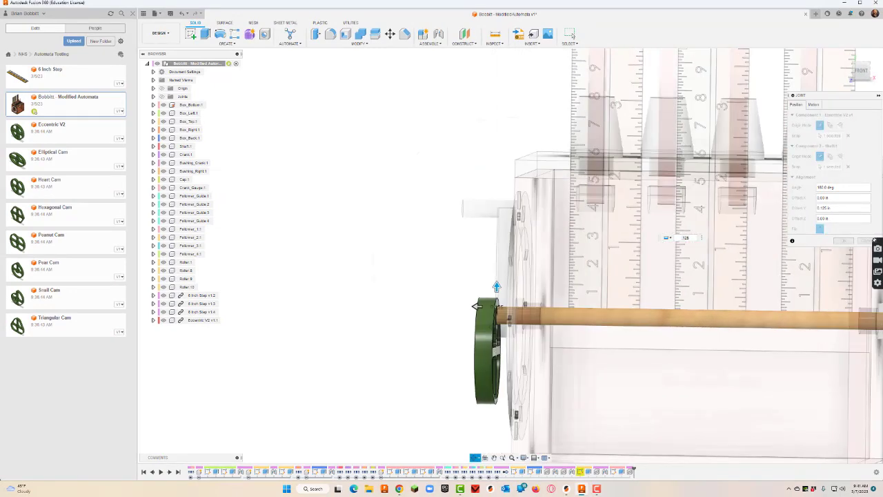
key("Escape")
left_click_drag(475, 304, 583, 308)
left_click(861, 71)
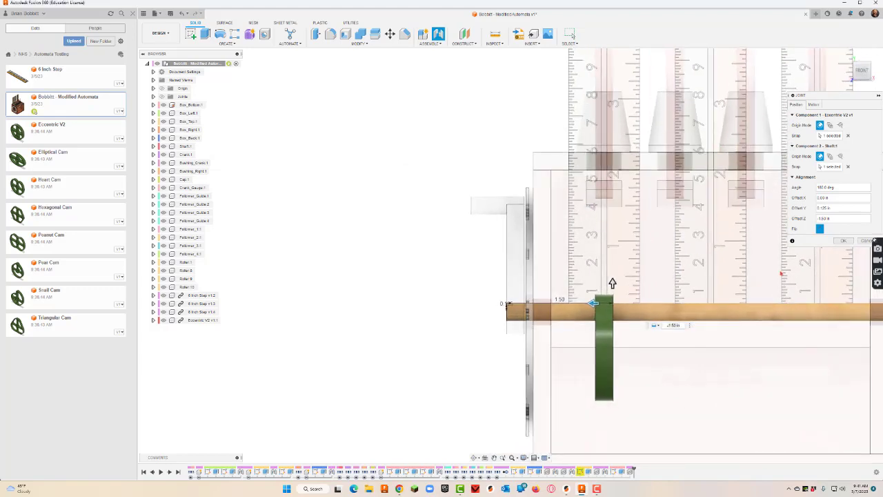
left_click(843, 240)
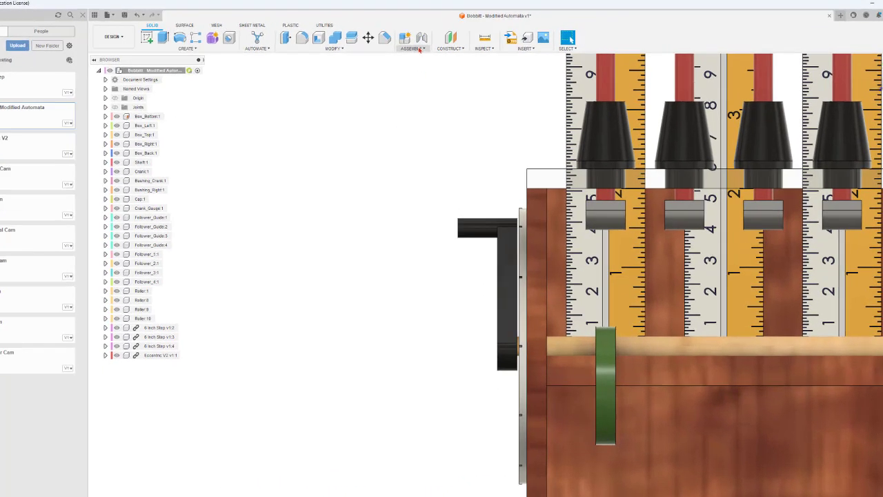
Step: Add a tangent relationship between the follower block face and the Eccentric V2 cam face
left_click(435, 44)
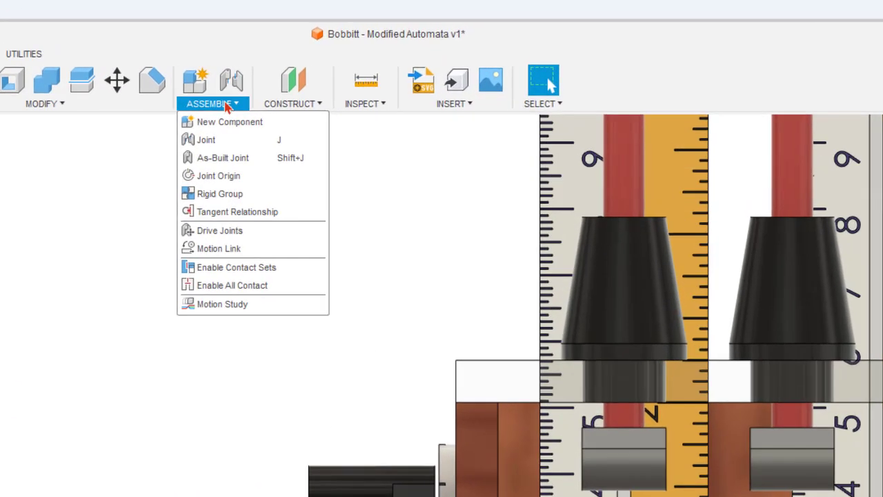
left_click(216, 212)
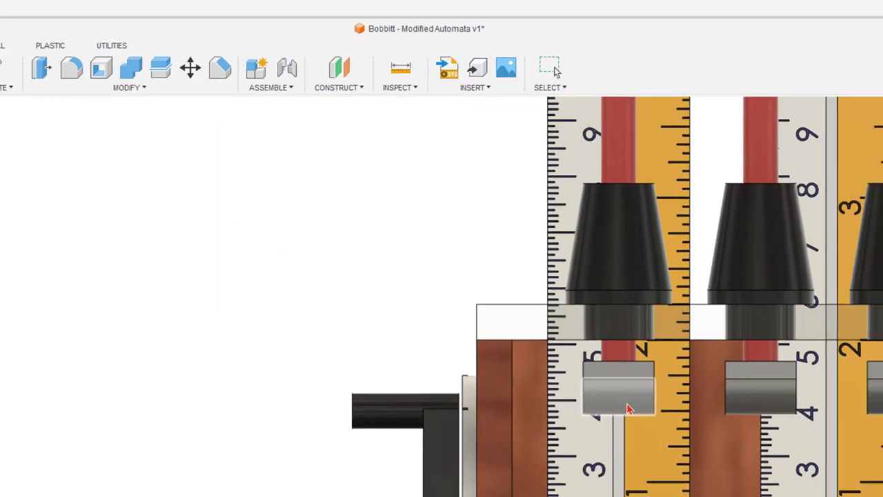
left_click(639, 476)
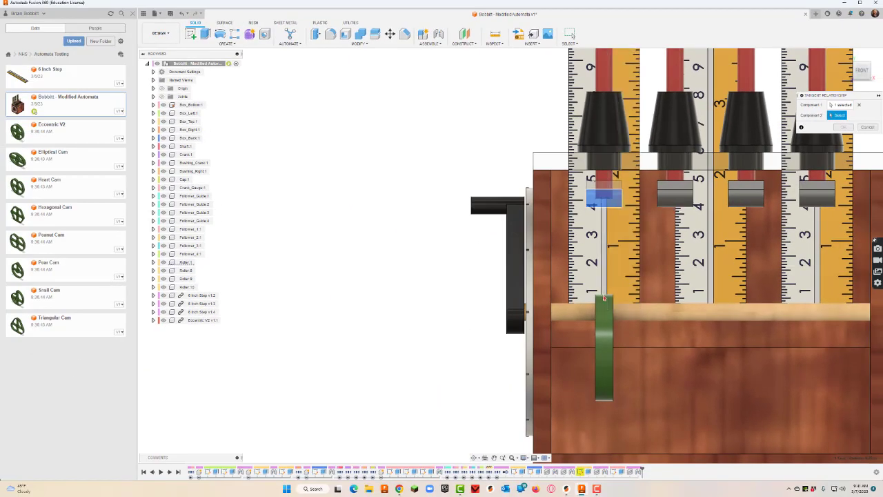
left_click(603, 314)
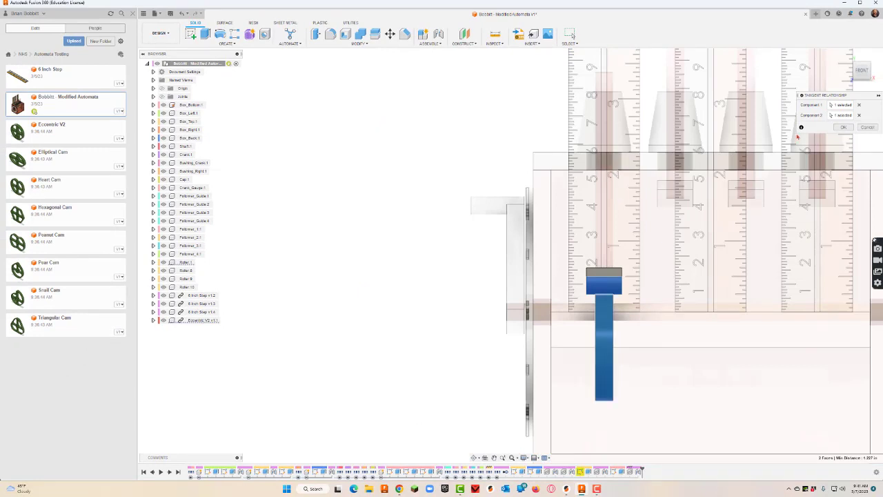
left_click(842, 129)
scroll(690, 125, "down", 3)
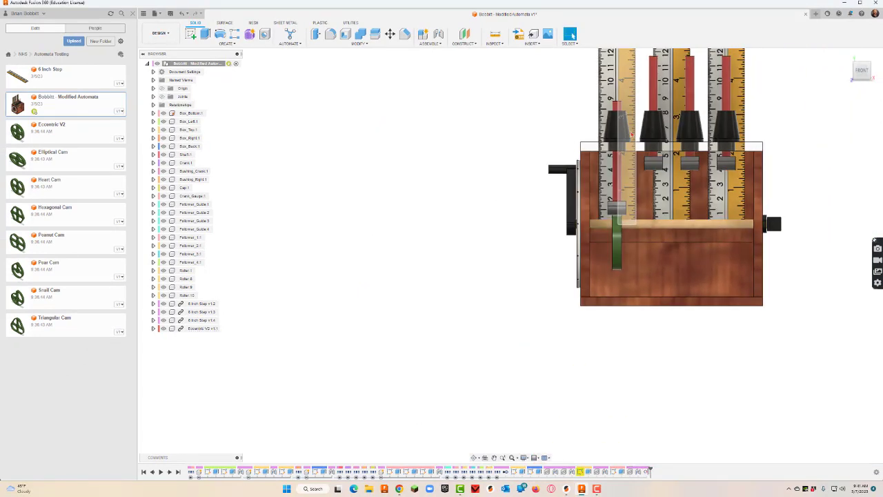
left_click(474, 457)
mouse_move(541, 359)
left_mouse_down()
mouse_move(548, 361)
mouse_move(529, 357)
mouse_move(539, 358)
left_mouse_up()
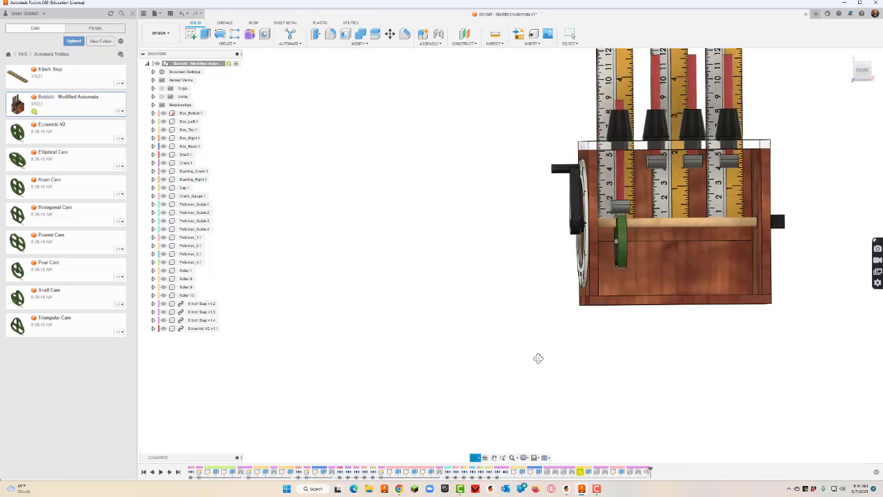
left_click(864, 72)
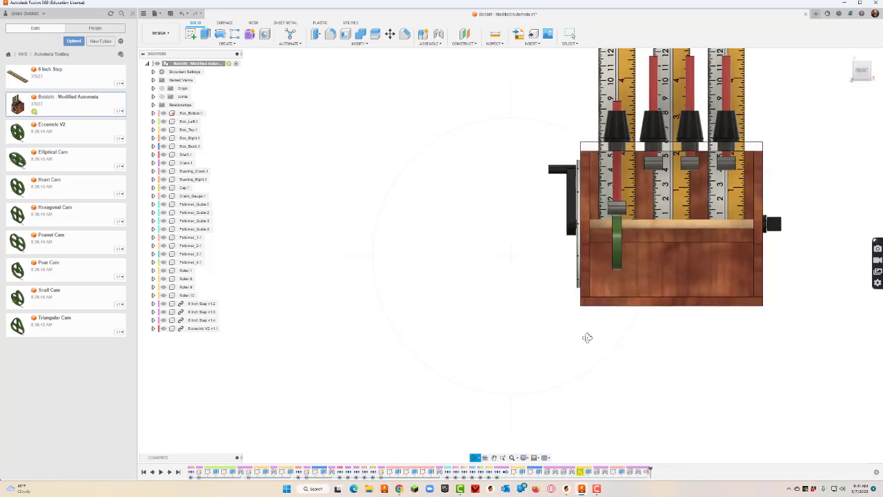
mouse_move(399, 489)
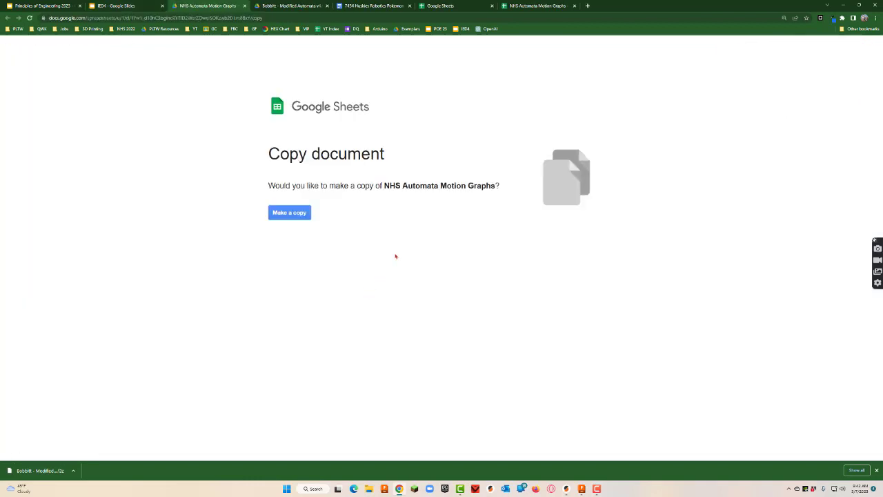
Step: Copy the NHS Automata Motion Graphs sheet and enter 'Elliptical Cam' in cell B1:N1
left_click(289, 213)
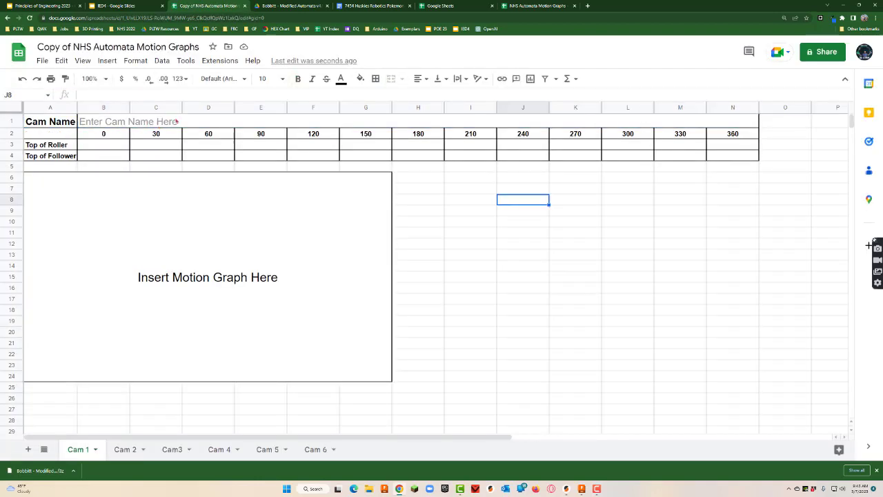
left_click(166, 123)
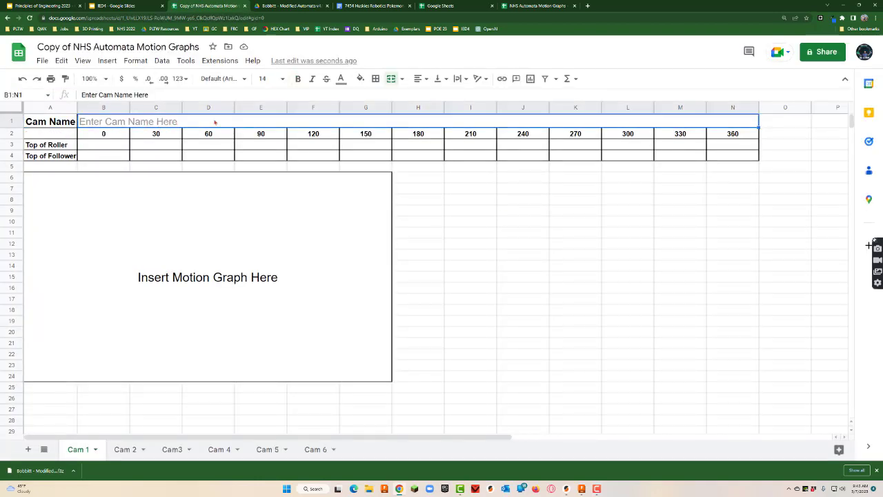
type("Elliptica")
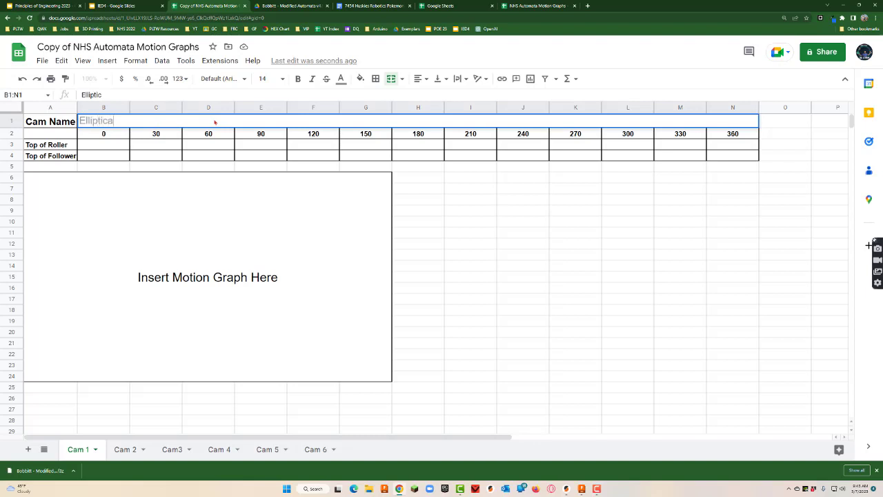
type("l Cam")
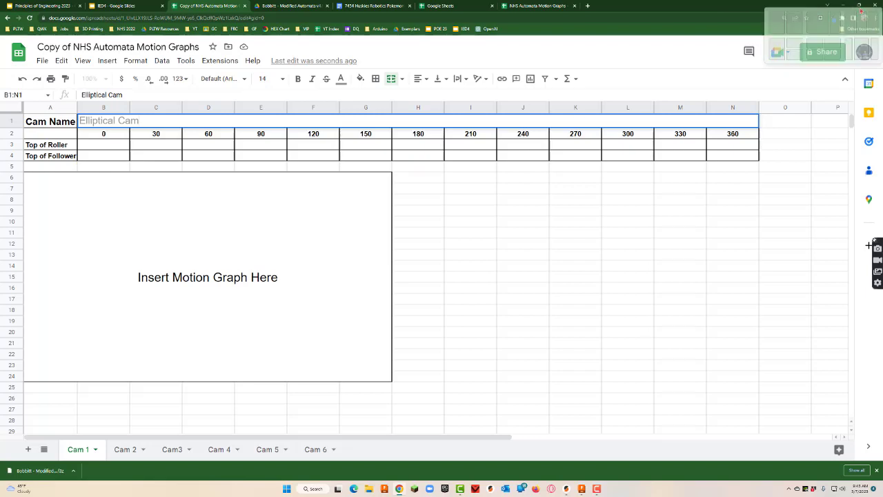
Step: Snap Chrome to the left half, Fusion 360 to the right, and zoom onto the rulers
left_click(776, 25)
left_click(586, 173)
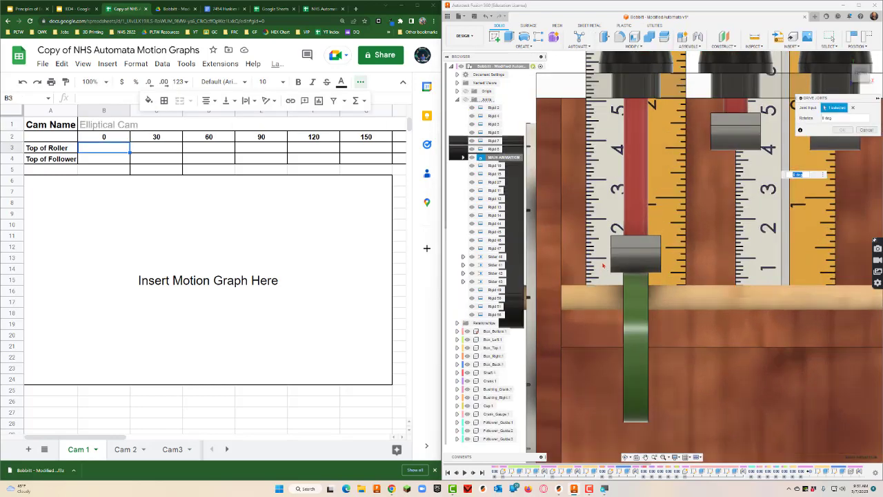
scroll(602, 264, "up", 2)
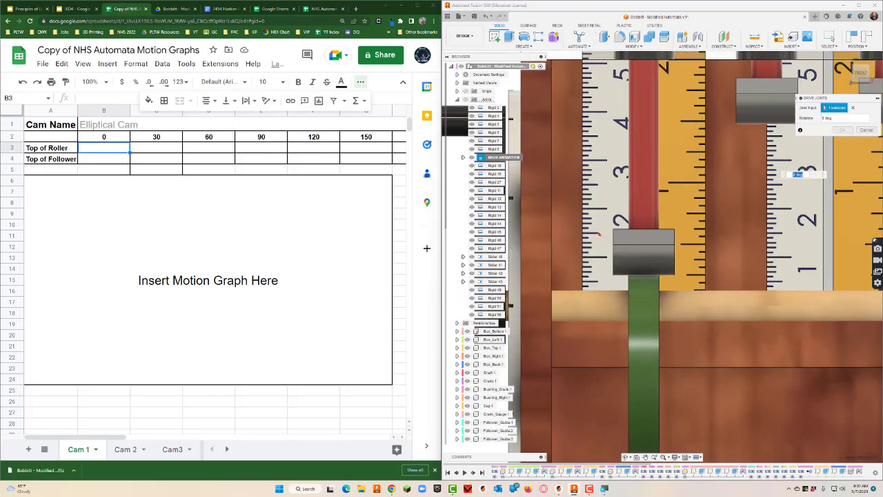
Step: Record the 0° readings: Top of Roller 1.5, Top of Follower 8.5
left_click(115, 153)
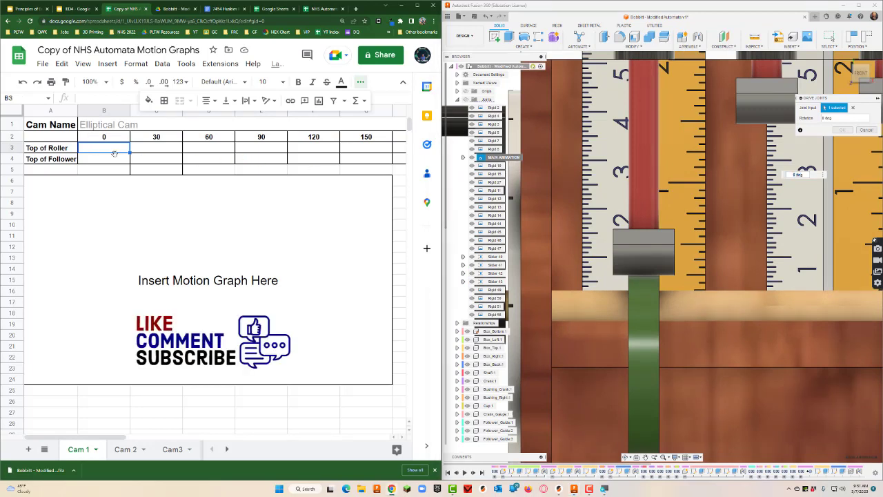
type("1.5")
scroll(576, 165, "down", 3)
scroll(604, 84, "up", 5)
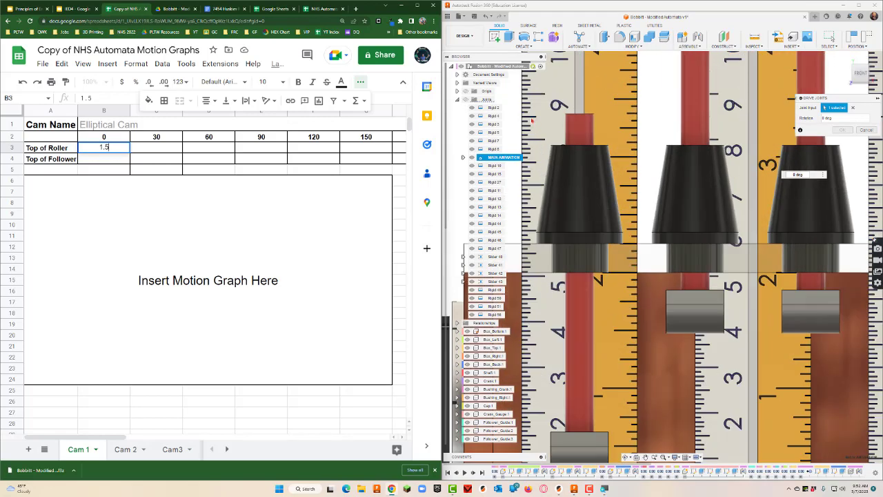
left_click(109, 161)
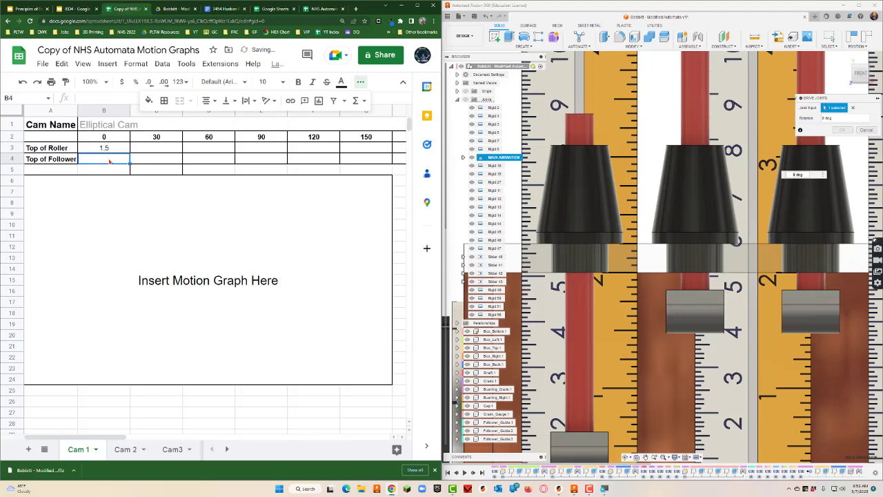
type("8.5")
Step: Turn the cam to 30°, correct the roller reading, and record follower 8.7
left_click_drag(846, 117, 820, 118)
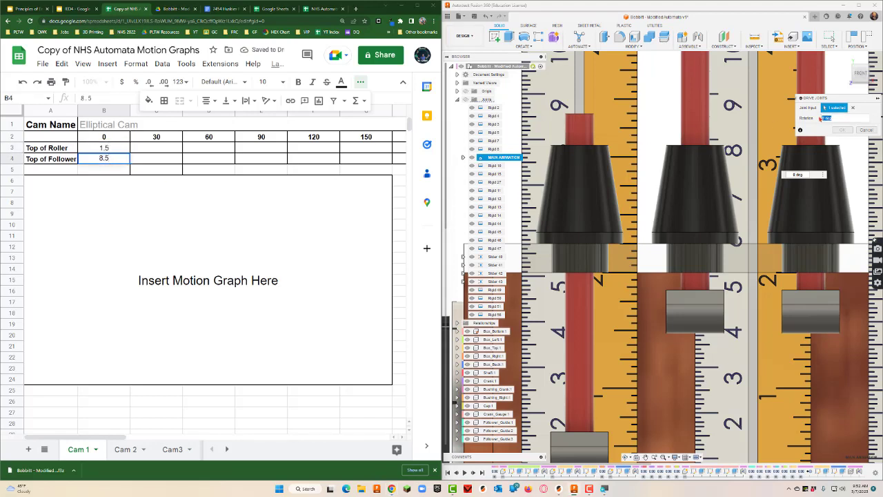
type("30")
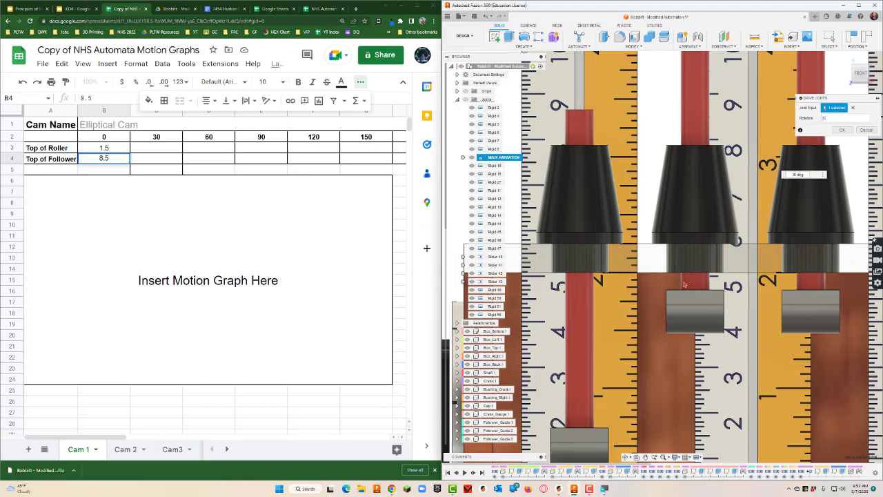
scroll(643, 309, "down", 2)
scroll(626, 418, "up", 2)
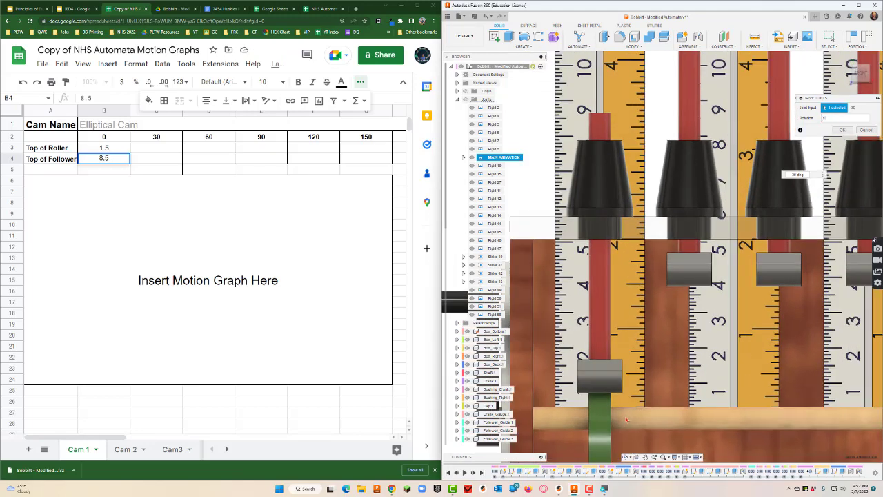
scroll(562, 371, "up", 1)
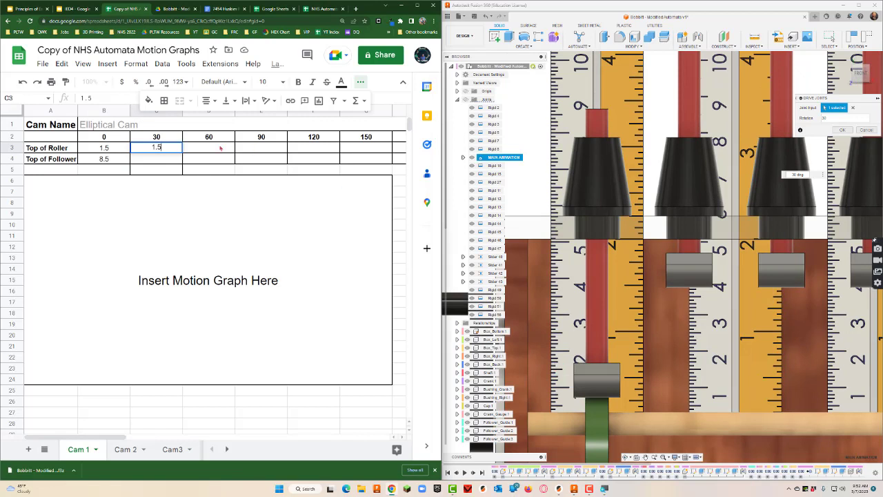
key("BackSpace")
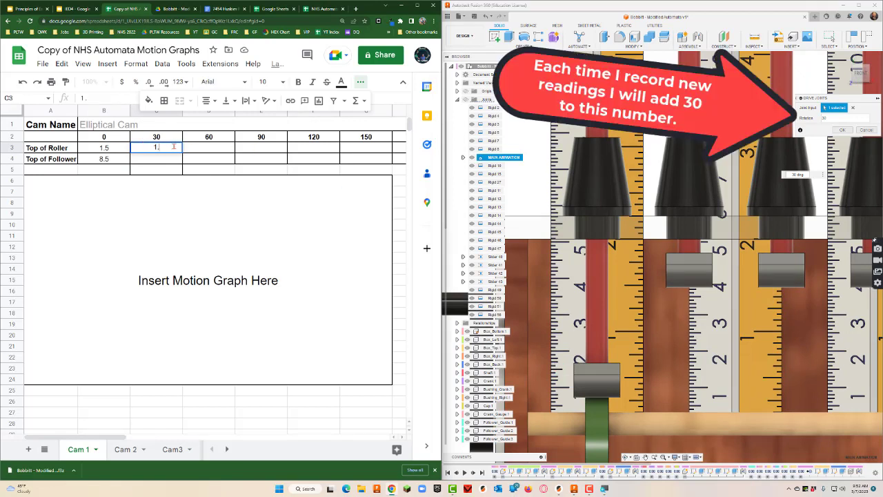
type("7")
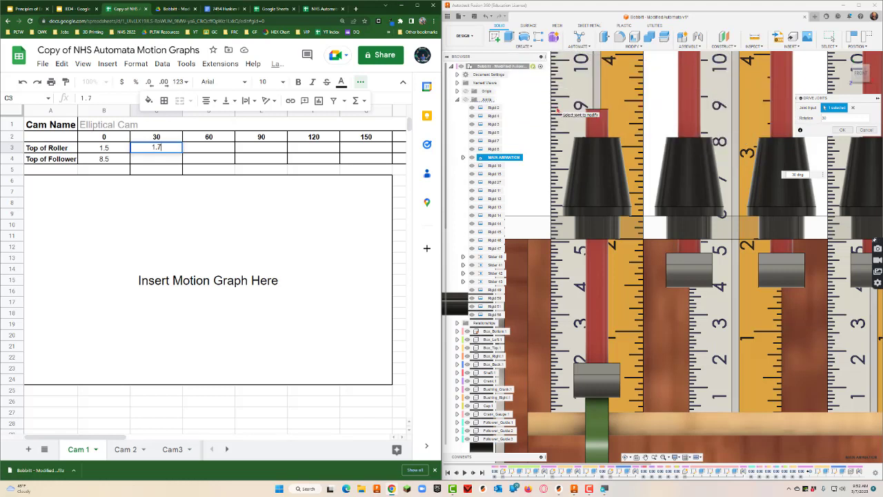
left_click(178, 159)
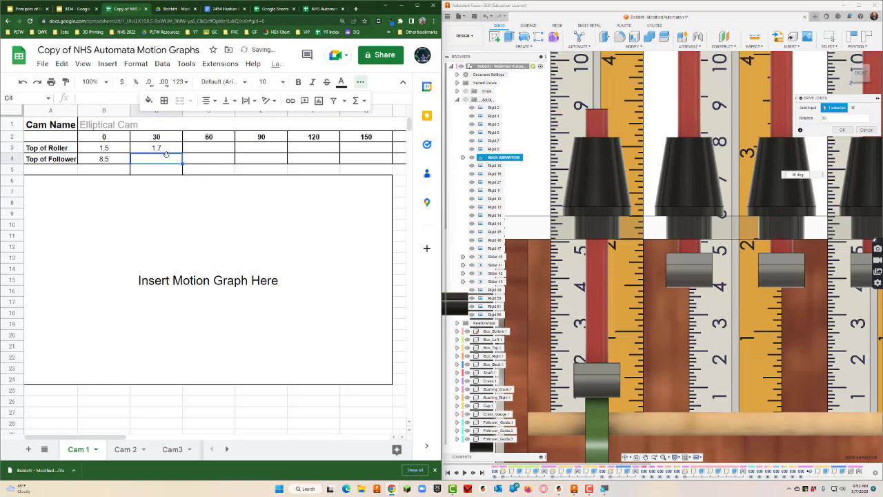
type("8.7")
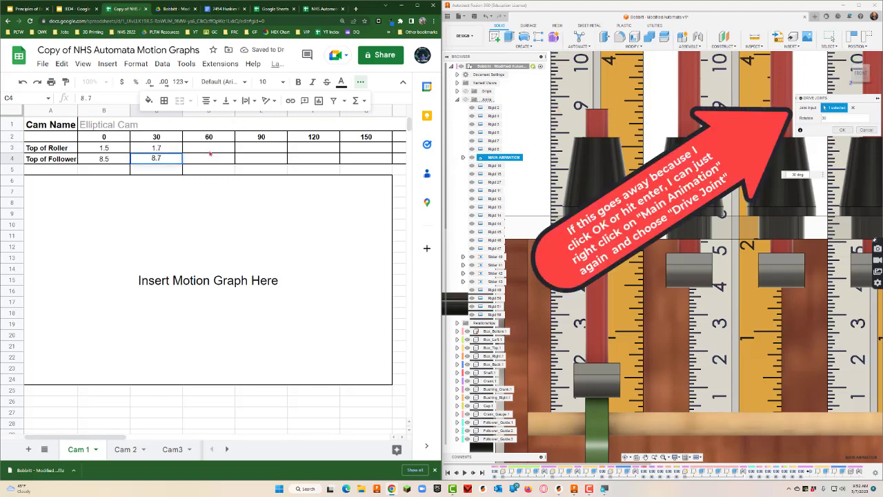
left_click(210, 148)
Step: Turn the cam to 60° and record roller 2 and follower 9
double_click(841, 116)
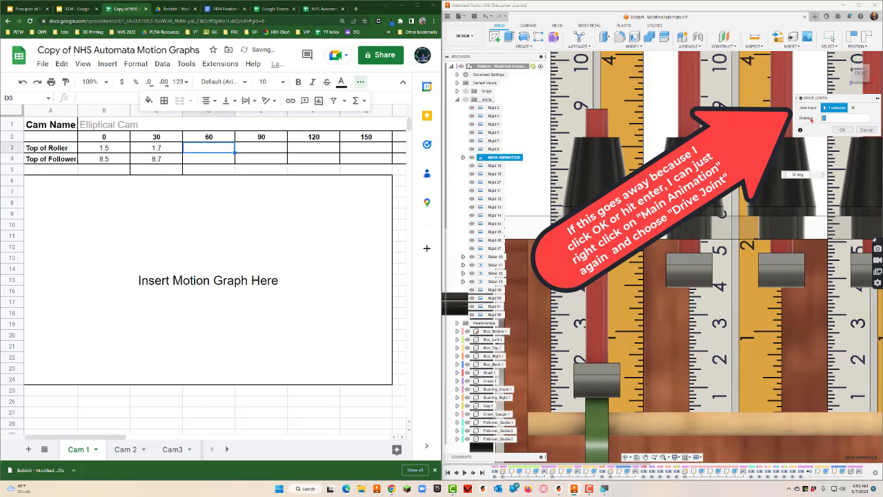
type("60")
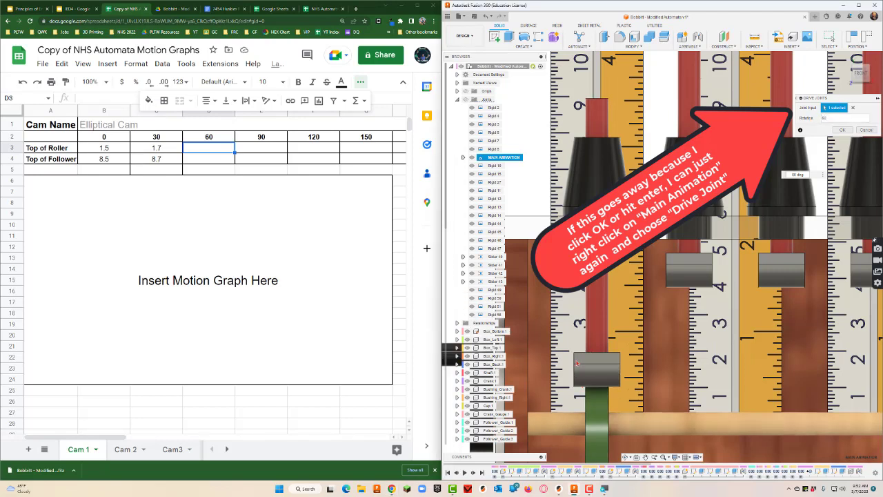
left_click(204, 147)
type("2")
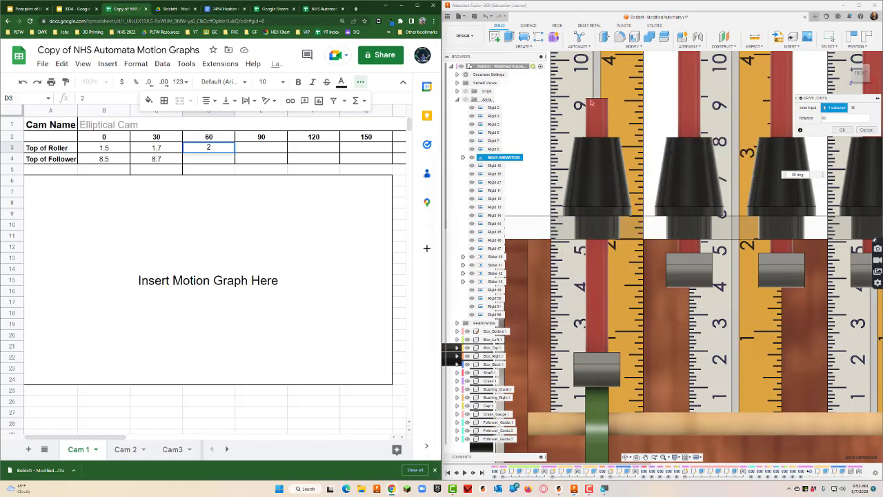
left_click(217, 159)
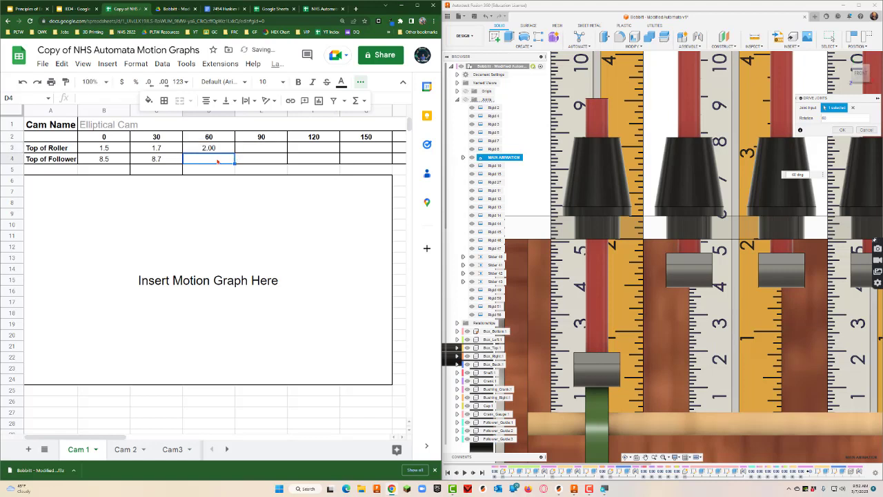
type("9")
left_click(281, 147)
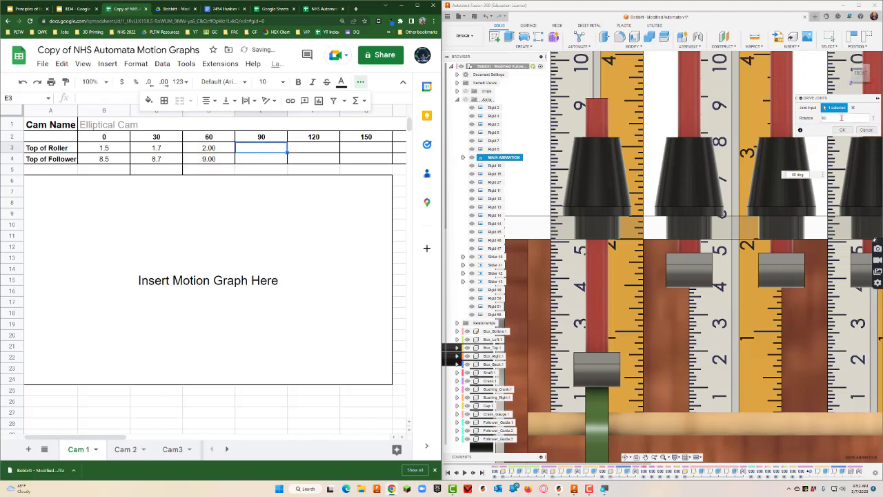
Step: Turn the cam to 90° and record roller 2.5 and follower 9.5
left_click(809, 119)
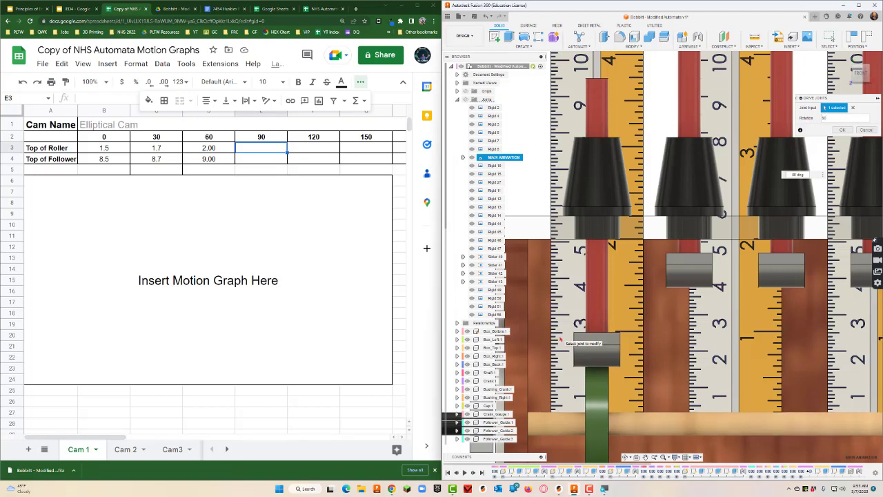
left_click(276, 148)
type("2.5")
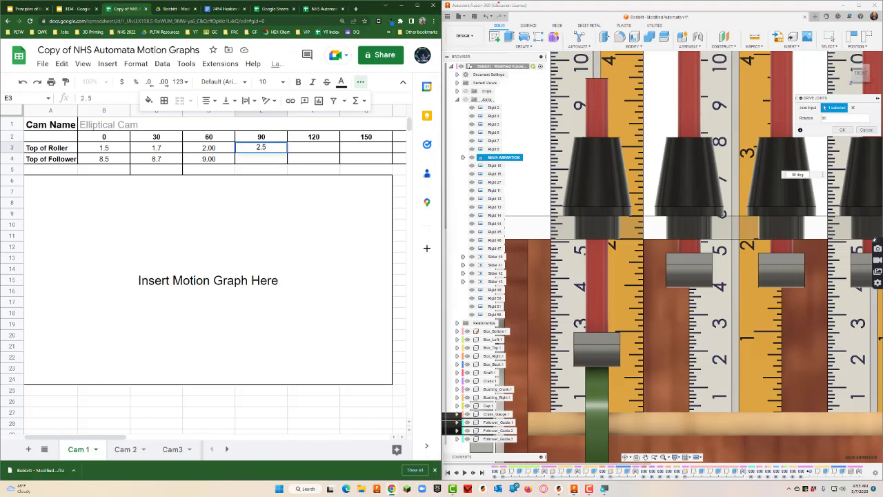
left_click(277, 159)
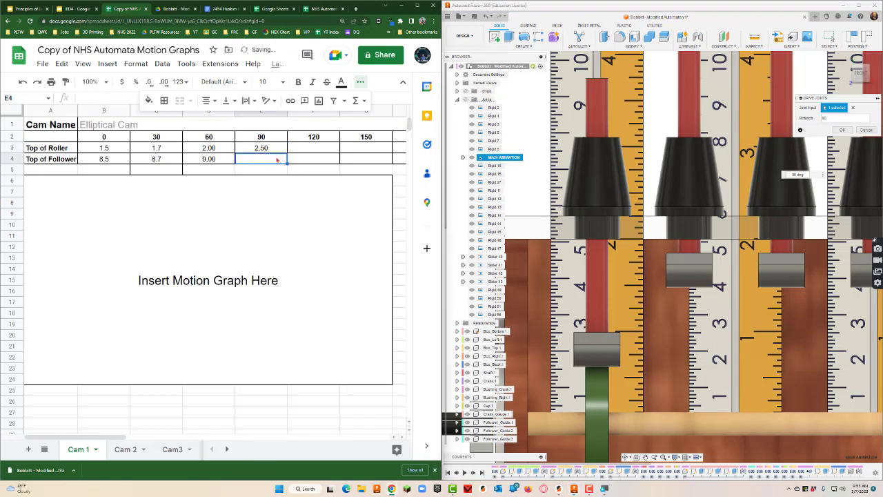
type("9.5")
left_click(326, 147)
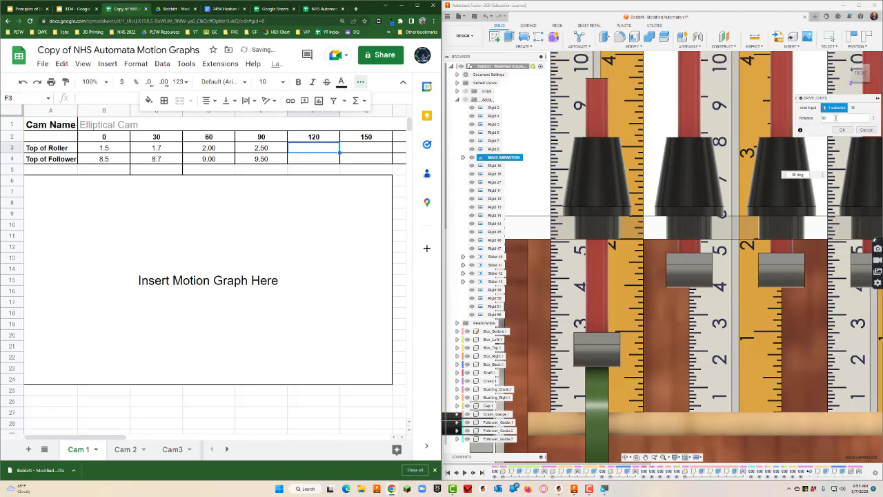
Step: Turn the cam to 120° and record roller 3.2 and follower 10.2
left_click_drag(835, 118, 819, 121)
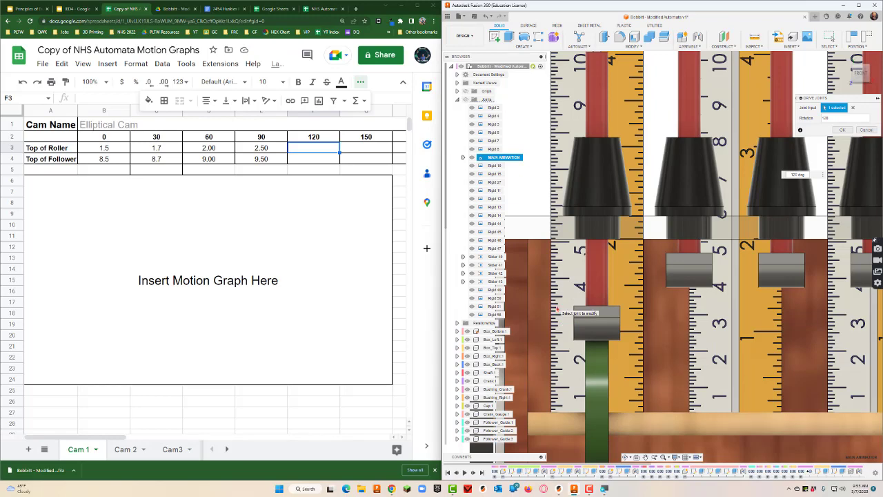
left_click(311, 151)
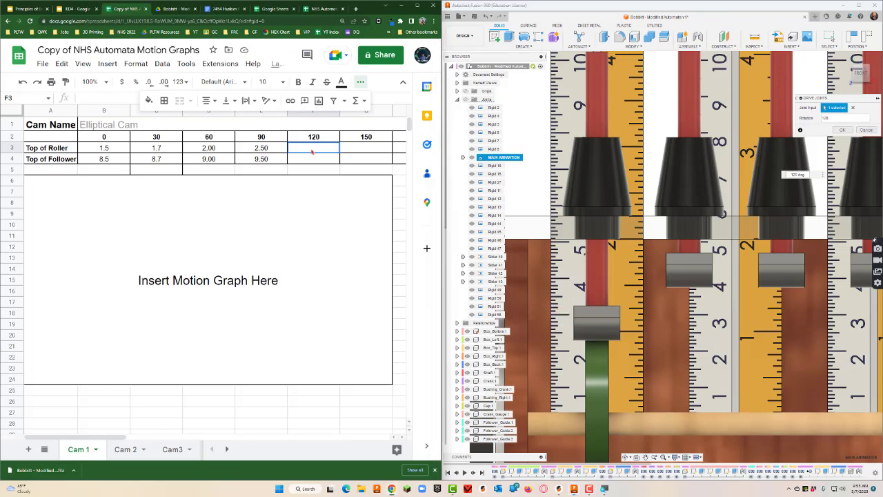
type("3.2")
scroll(614, 105, "down", 3)
scroll(615, 106, "up", 3)
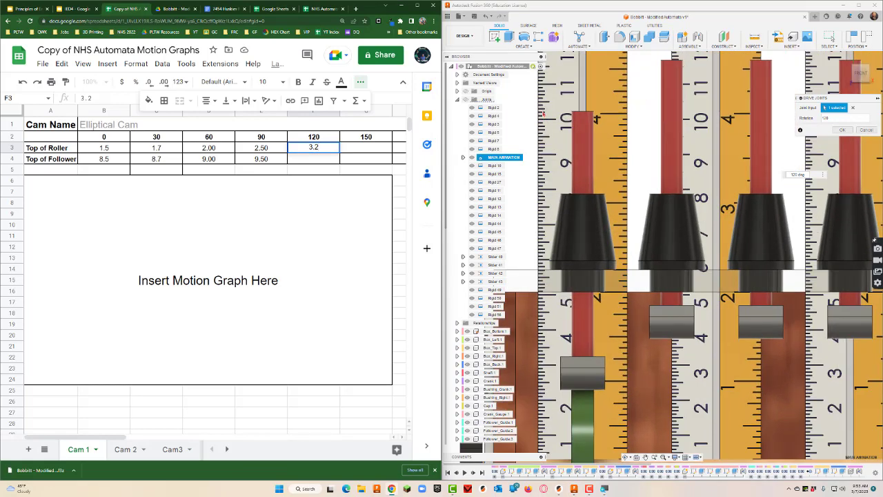
left_click(322, 160)
type("10")
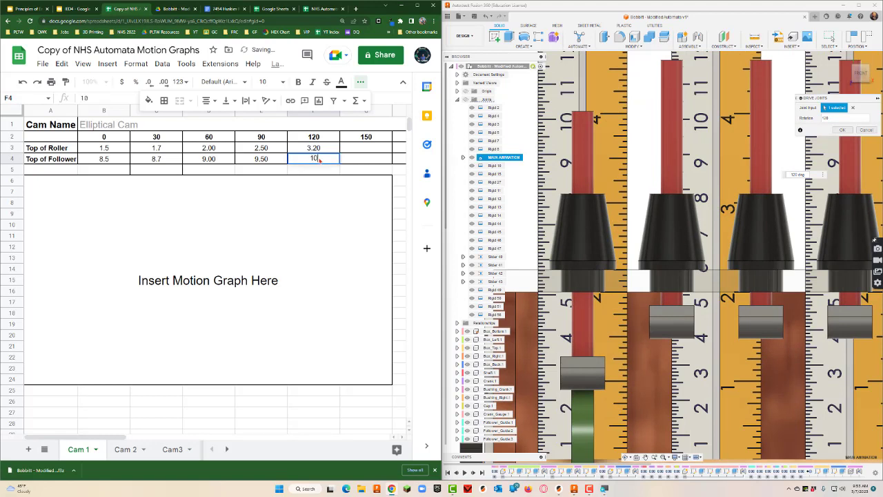
type(".2")
left_click(361, 150)
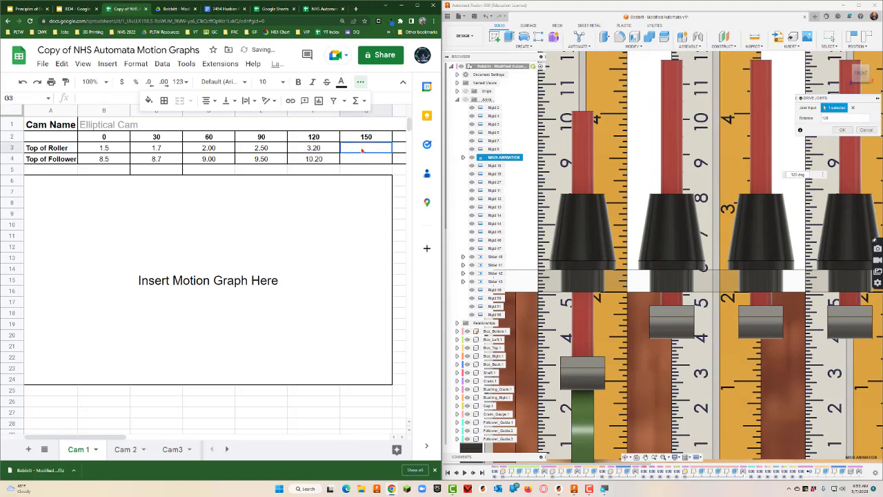
left_click_drag(830, 117, 812, 121)
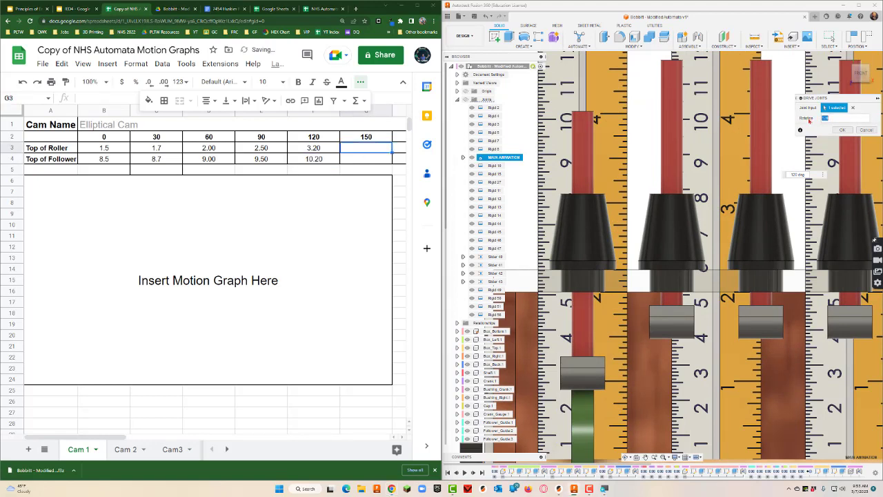
Step: Turn the cam to 150° and record roller 3.9 and follower 10.8
type("150")
left_click(369, 149)
type("3.9")
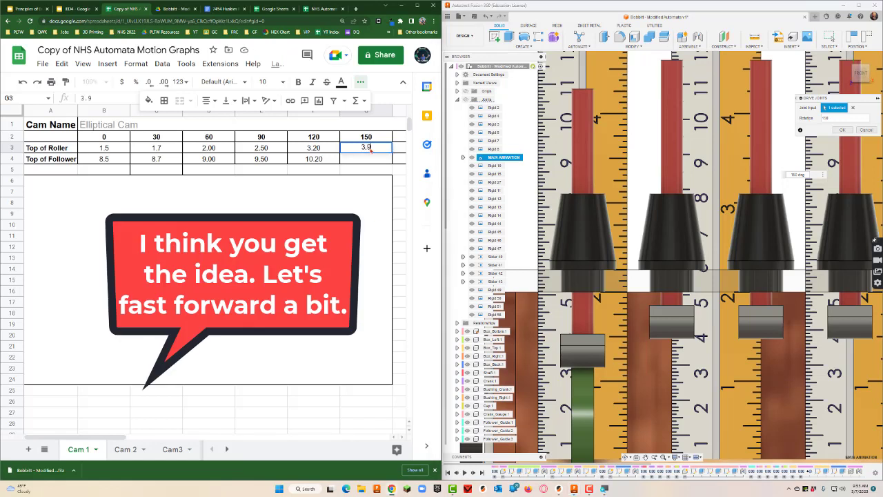
key("Return")
type("10.8")
scroll(248, 167, "right", 3)
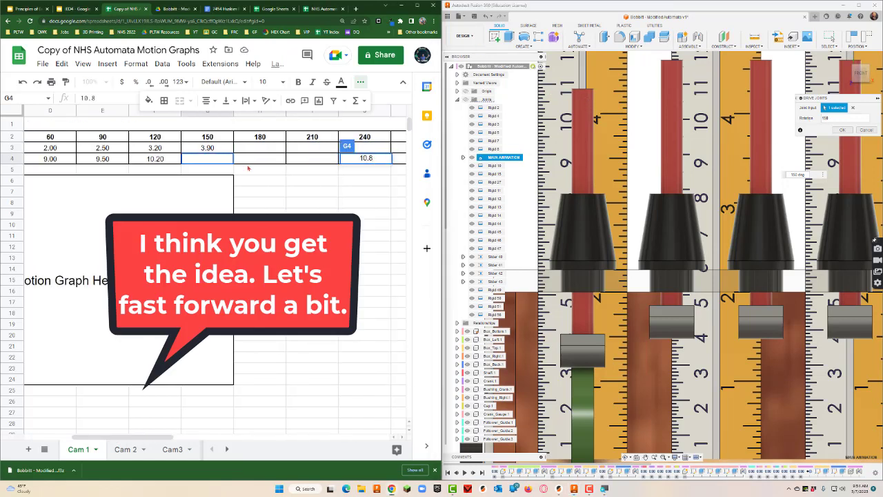
Step: Record the 180° readings: roller 4.1, follower 11.1
left_click(259, 148)
type("4.1")
key("Return")
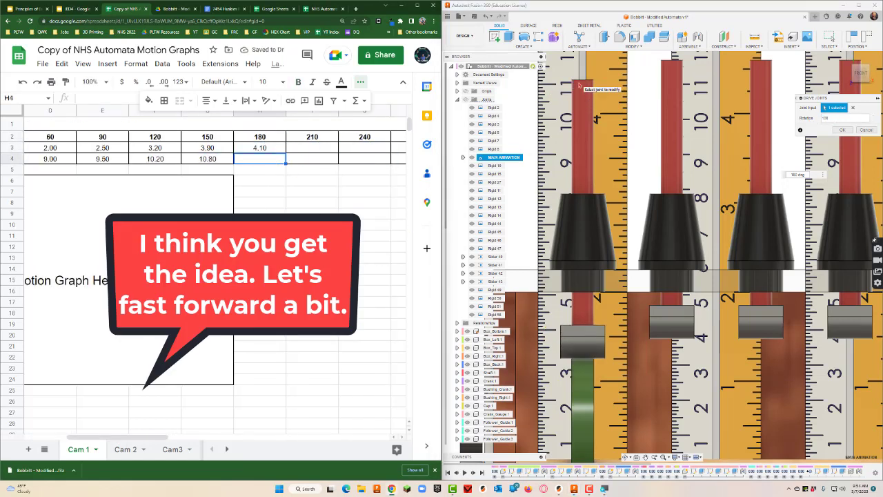
type("11.1")
key("Return")
Step: Turn the cam to 210° and record roller 3.9 and follower 10.8
left_click(312, 148)
left_click(832, 118)
type("210")
key("Return")
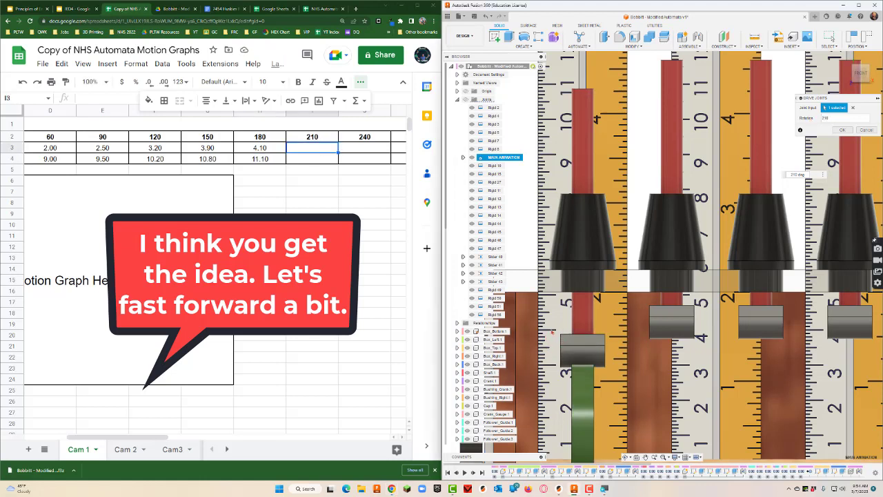
type("3.9")
key("Return")
type("10.8")
Step: Turn the cam to 240° and record roller 3.2 and follower 10.2
left_click(365, 137)
left_click(807, 118)
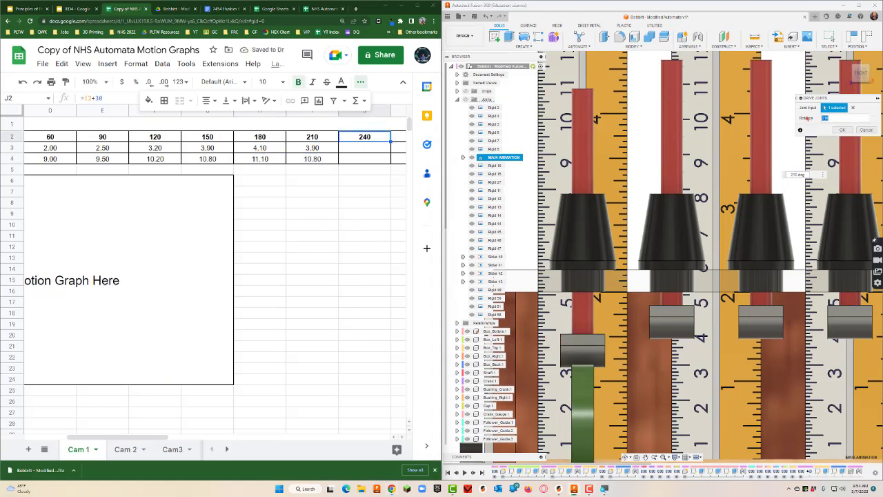
type("240")
key("Return")
key("Down")
type("3.2")
key("Return")
type("10.2")
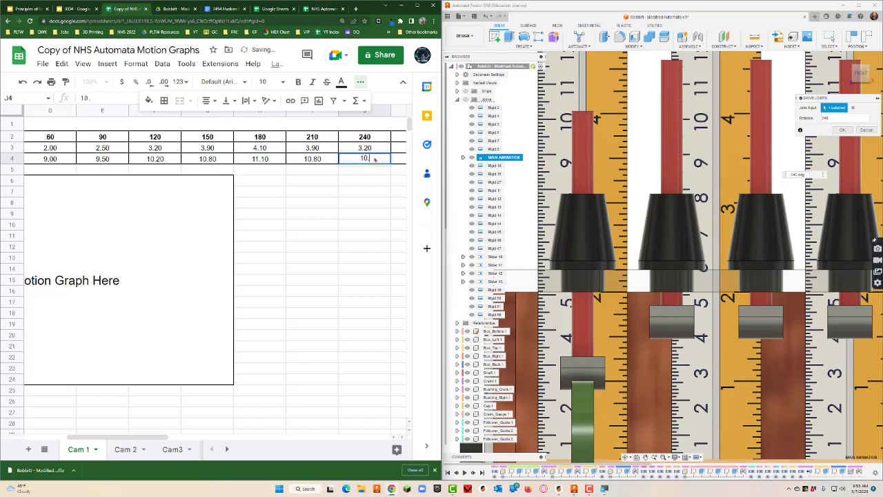
key("Tab")
key("Up")
Step: Turn the cam to 270° and record roller 2.5 and follower 9.5
left_click(834, 118)
type("270")
key("Return")
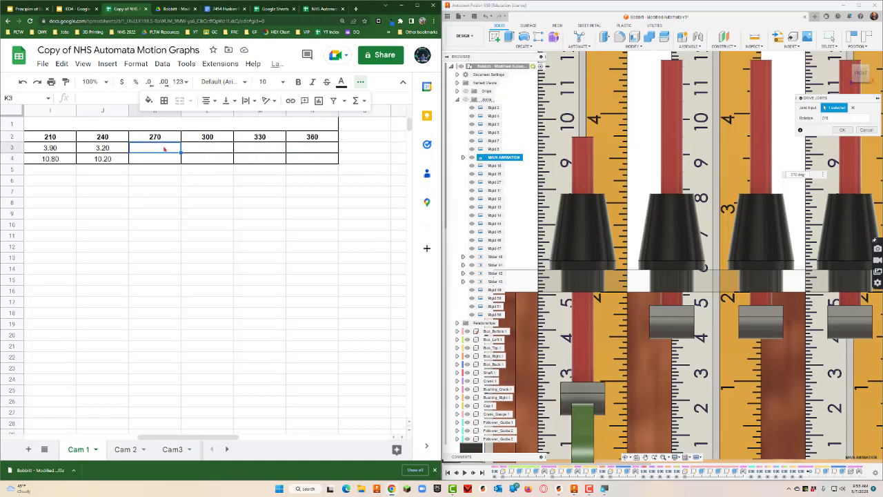
type("2.5")
key("Return")
type("9.5")
key("Tab")
key("Up")
Step: Record 300° (roller 2, follower 9) and 330° (roller 1.7, follower 8.7)
type("2")
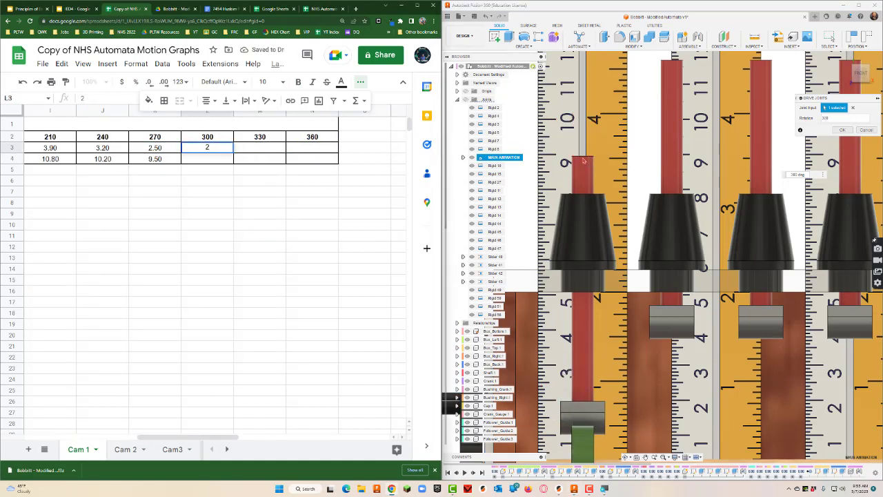
key("Return")
type("9")
key("Tab")
key("Up")
type("1.7")
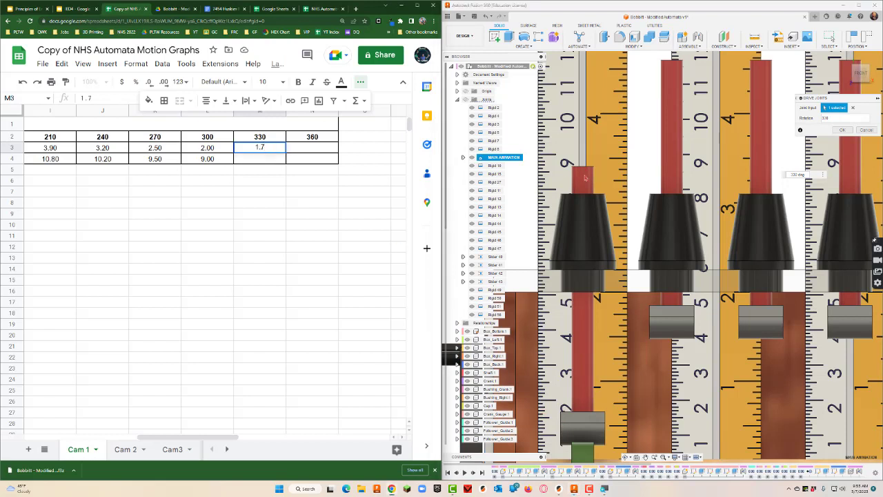
key("Return")
type("8.7")
Step: Turn the cam to 360° and record roller 1.6 and follower 8.6
key("Return")
left_click(835, 118)
type("360")
key("Return")
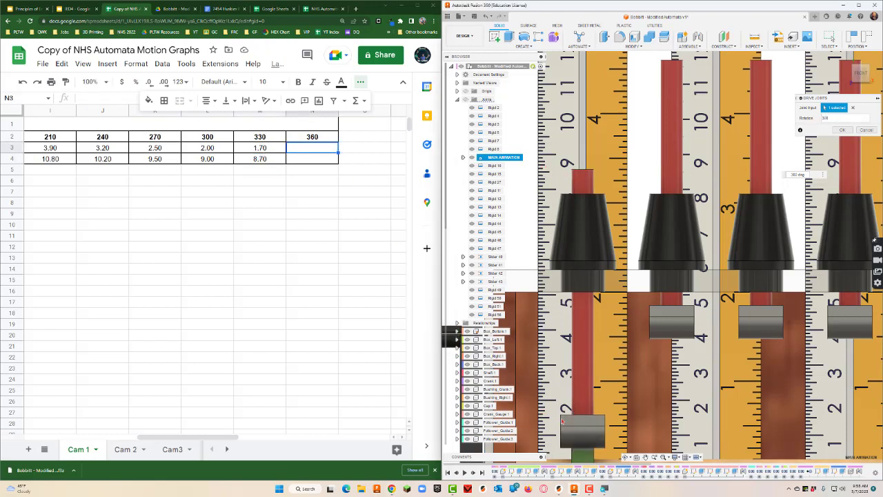
left_click(312, 147)
type("1.6")
key("Return")
type("8.6")
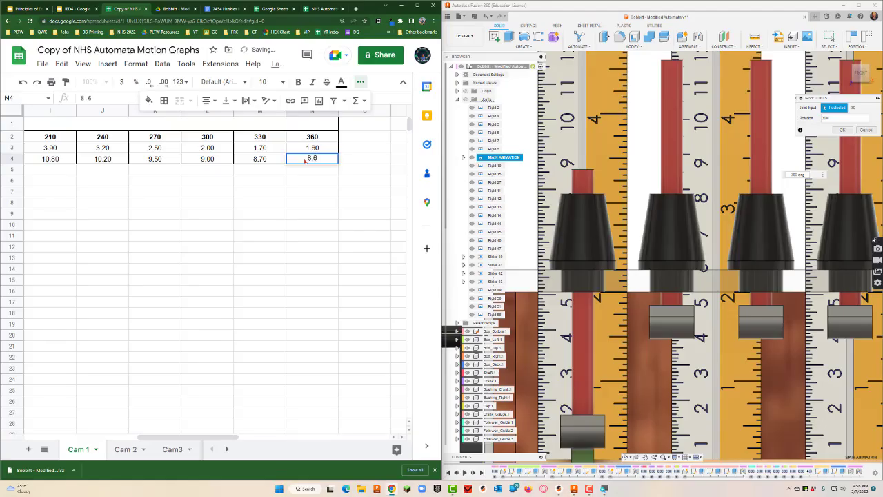
left_click(480, 201)
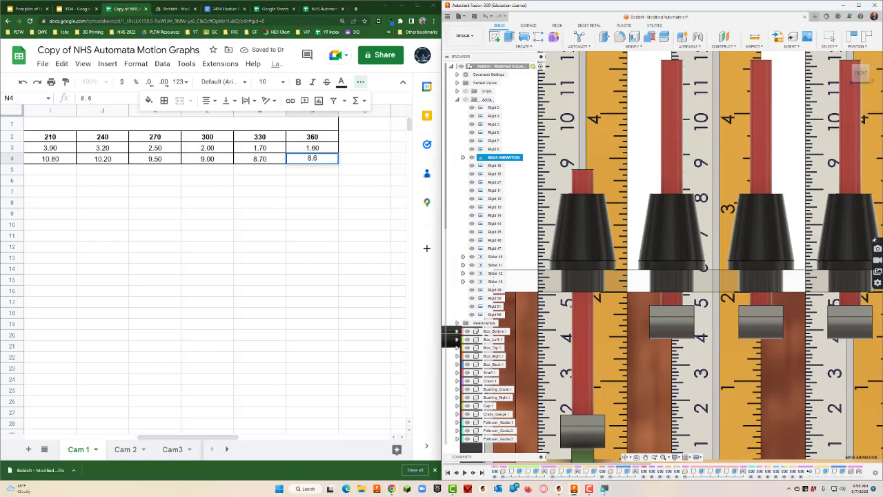
Step: Maximize the browser, commit the last reading, and select rows A2 through N4
left_click(418, 7)
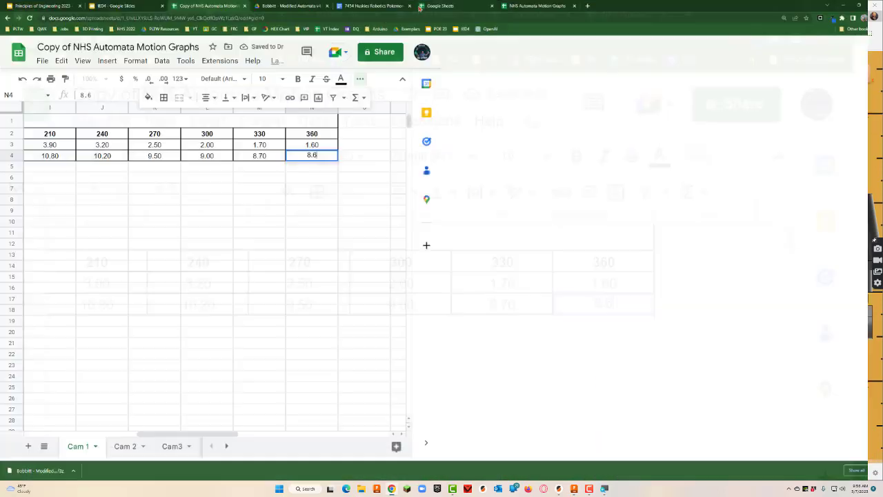
left_click_drag(276, 436, 35, 441)
left_click(607, 293)
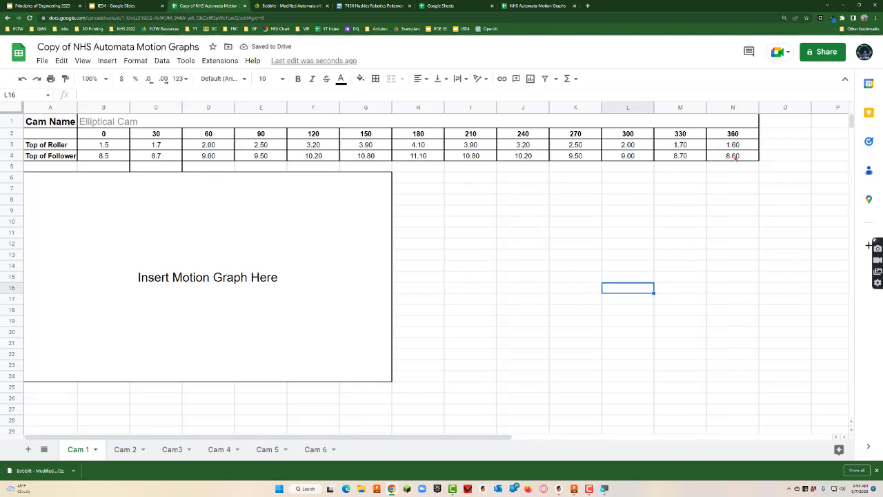
left_click_drag(731, 157, 43, 138)
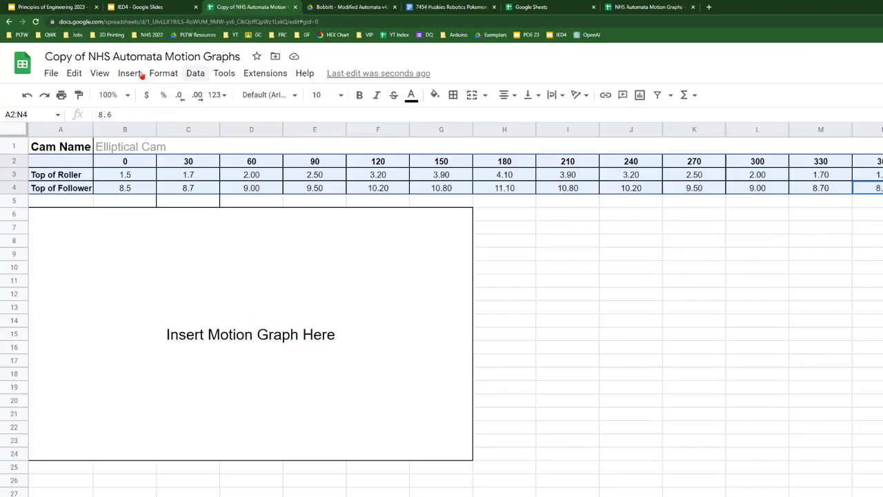
Step: Insert a line chart of A2:N4 and fit it over the motion graph box
left_click(107, 61)
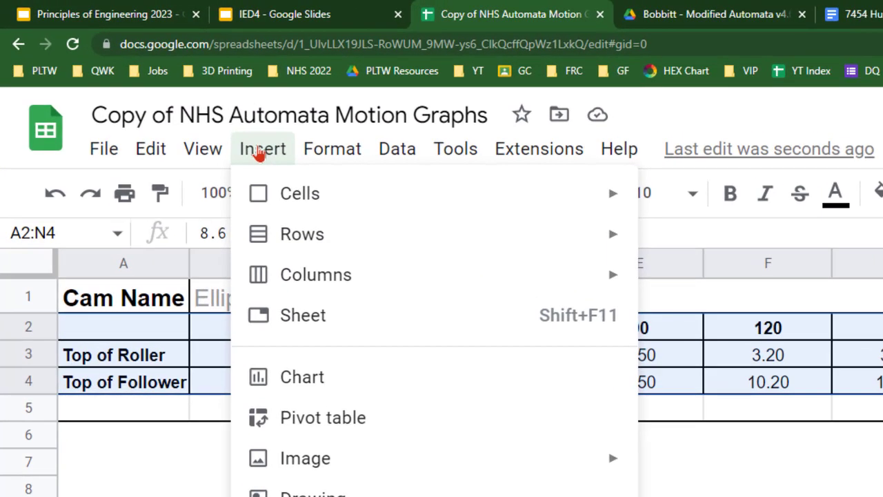
left_click(327, 375)
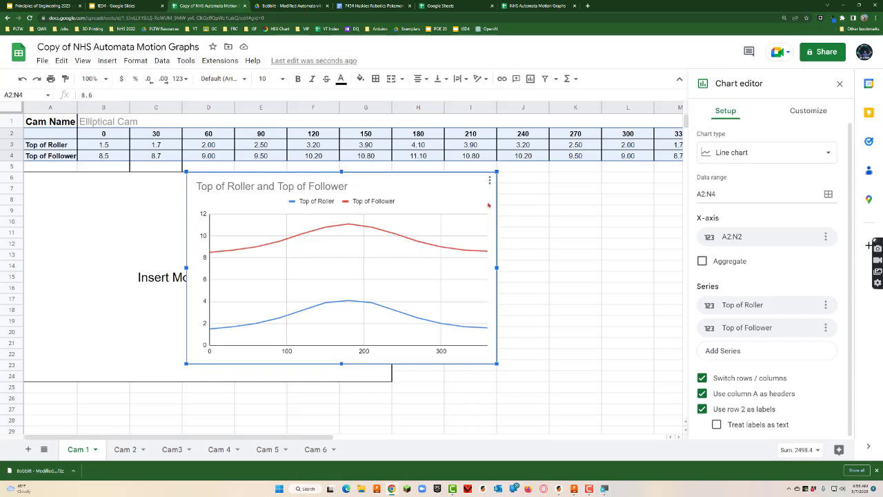
left_click_drag(488, 205, 328, 202)
left_click_drag(333, 364, 362, 381)
left_click(485, 303)
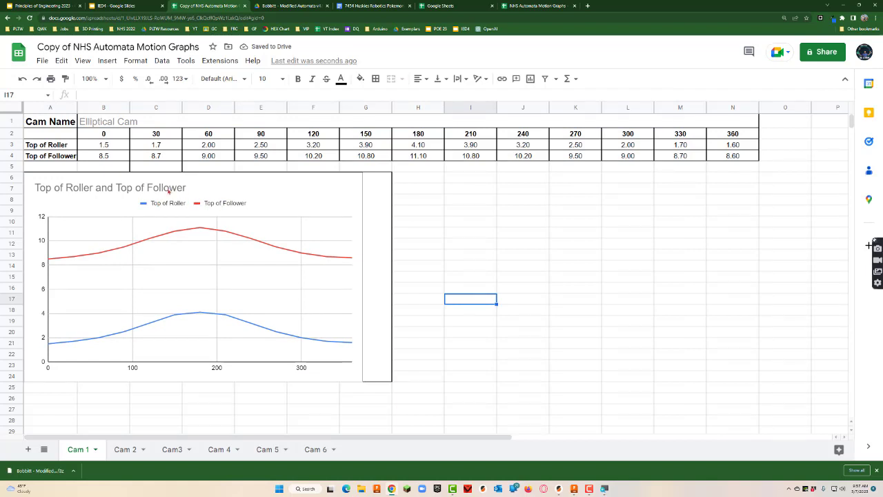
Step: Change the chart title to 'Elliptical Cam Data' and centre-align it
double_click(139, 188)
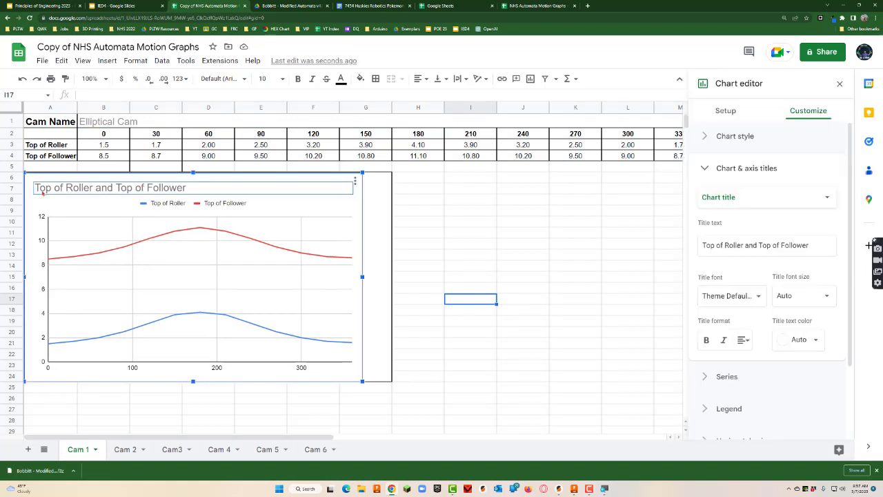
left_click(159, 188)
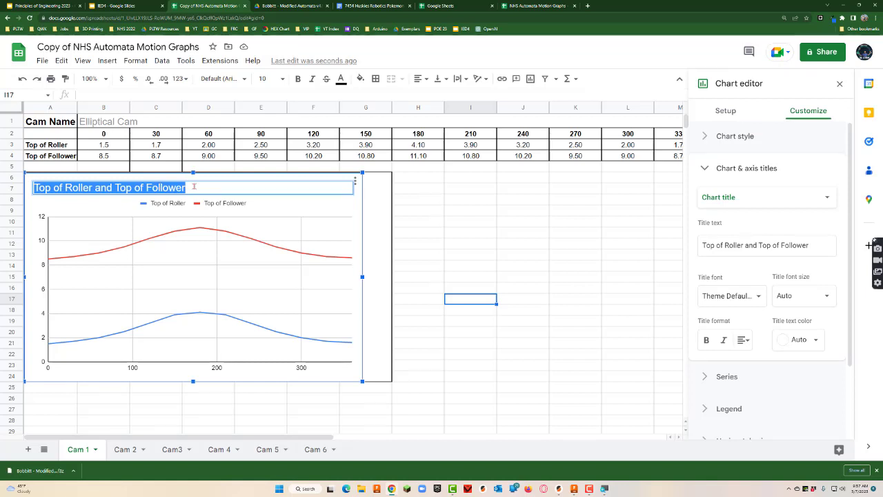
type("Elliptic")
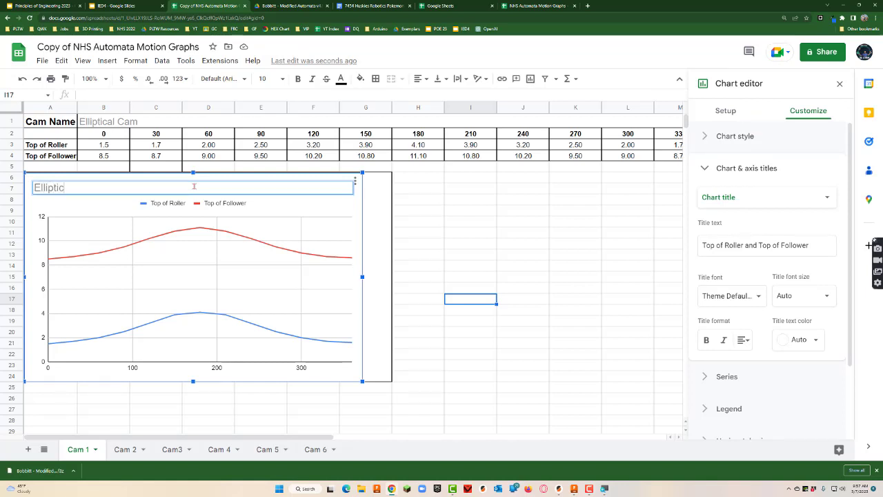
type("al Cam Data")
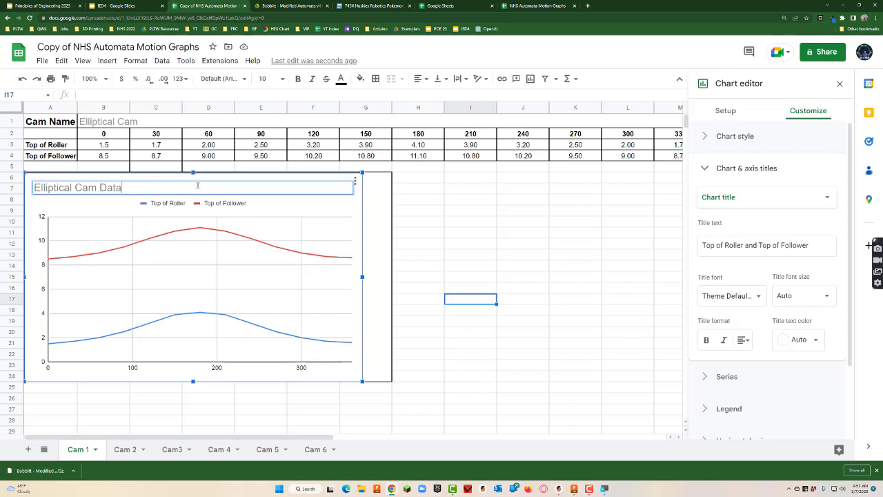
left_click(743, 339)
left_click(756, 357)
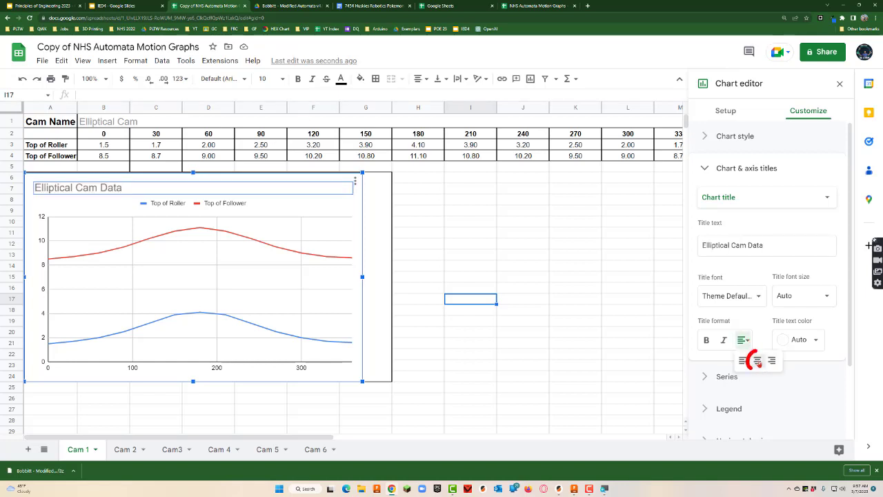
left_click(543, 234)
Step: Give the Top of Follower series a trendline showing R² and labelled with its equation
double_click(331, 240)
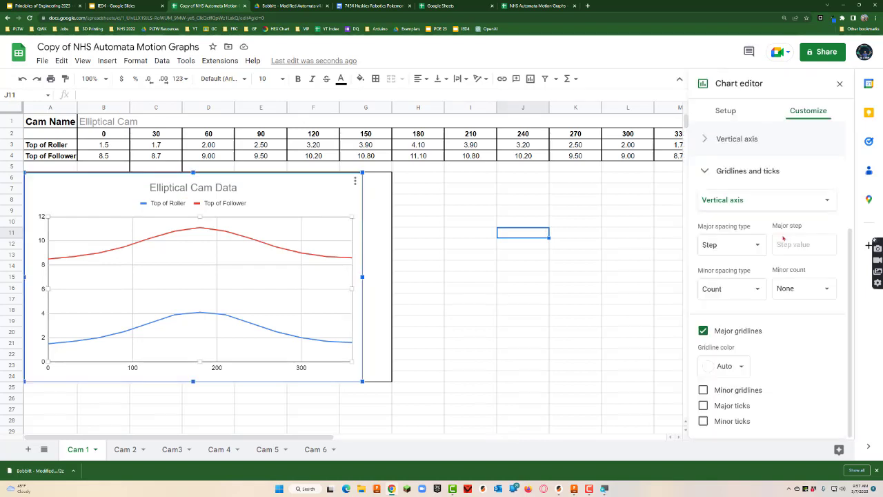
left_click(248, 239)
scroll(798, 297, "down", 3)
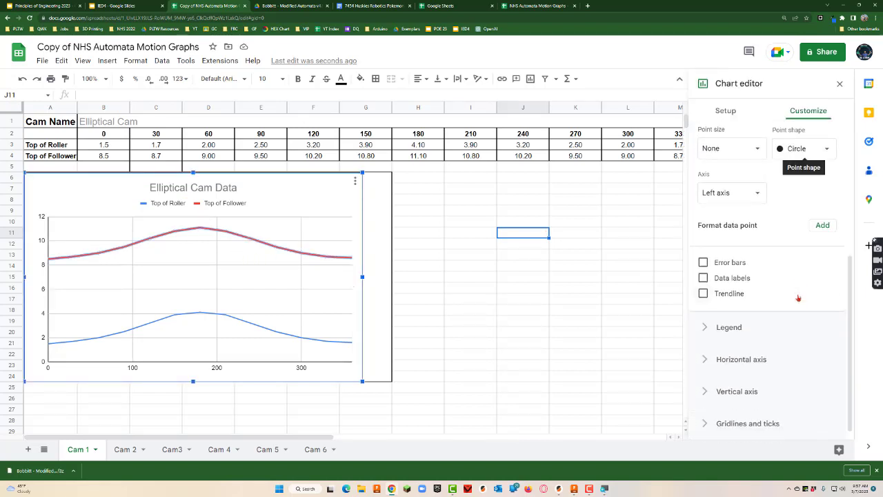
left_click(703, 293)
scroll(804, 301, "down", 1)
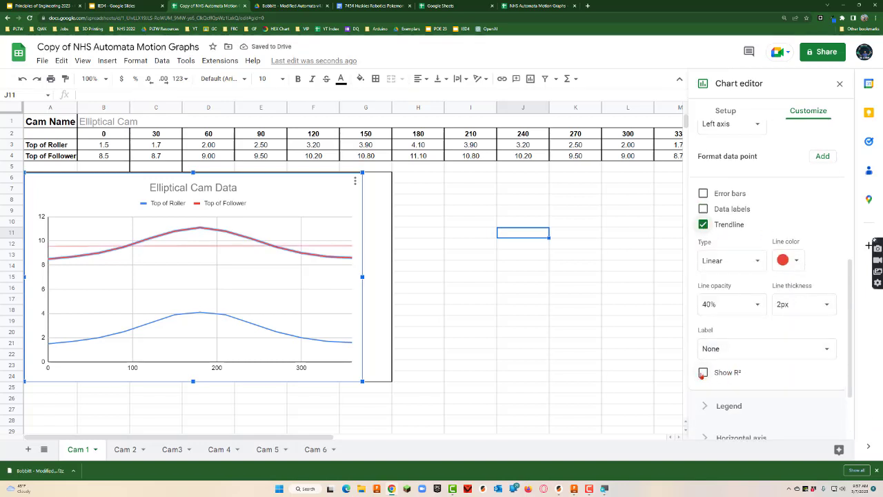
left_click(703, 373)
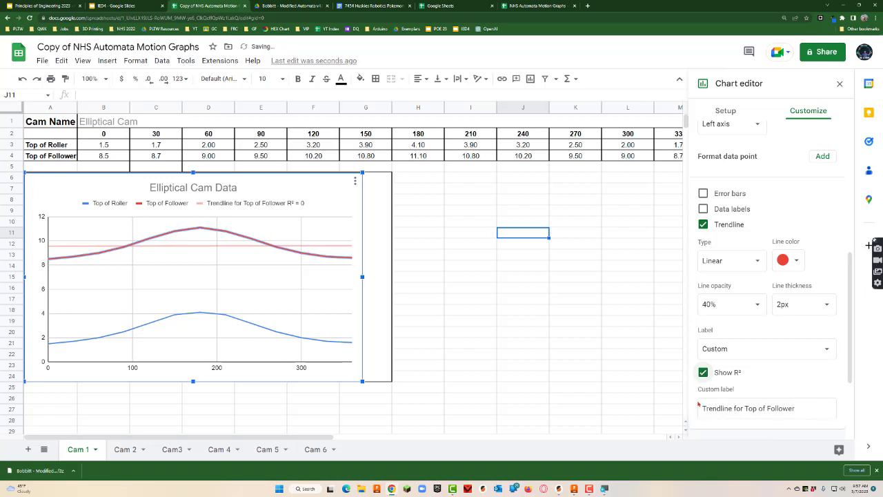
scroll(805, 363, "down", 1)
mouse_move(234, 191)
left_mouse_down()
mouse_move(323, 214)
mouse_move(232, 190)
left_mouse_up()
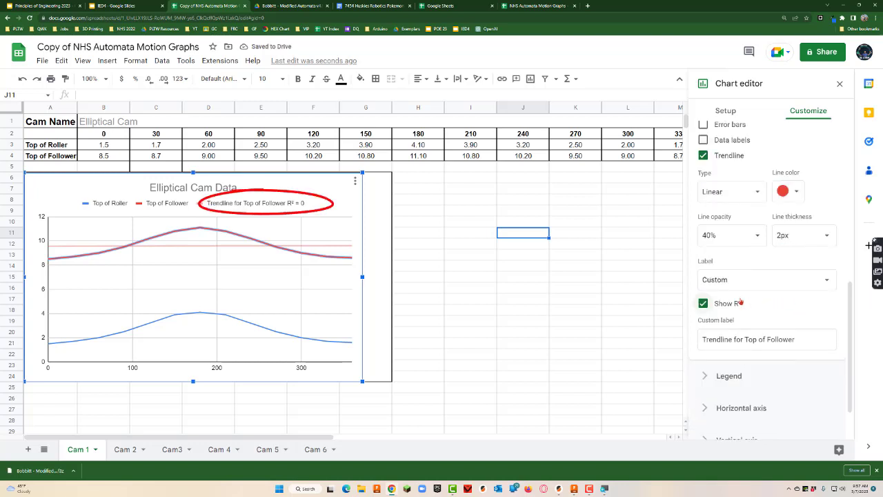
scroll(737, 321, "up", 1)
left_click(738, 318)
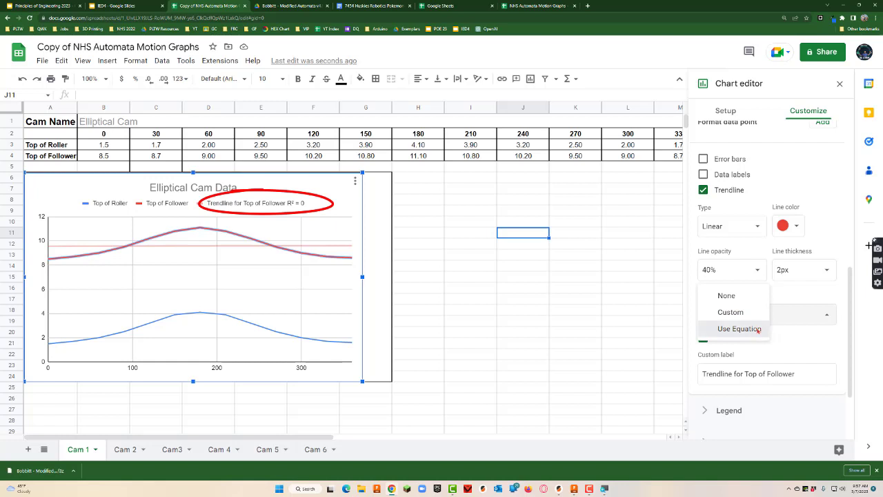
left_click(757, 330)
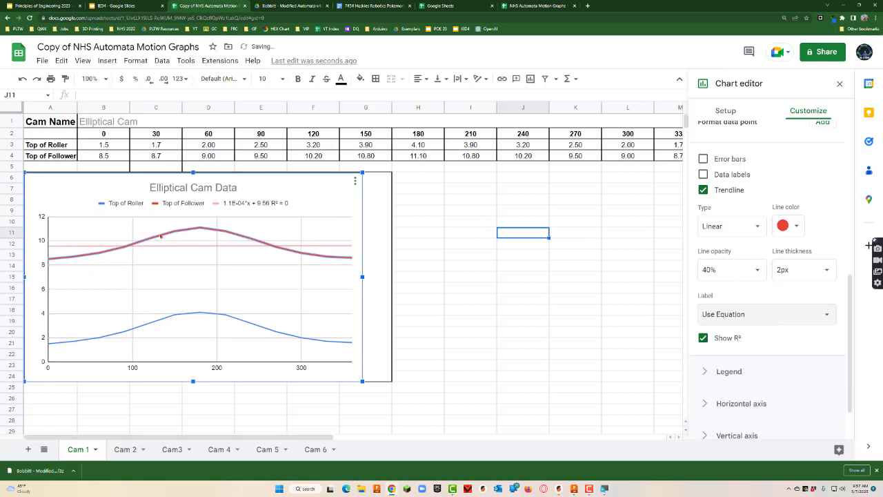